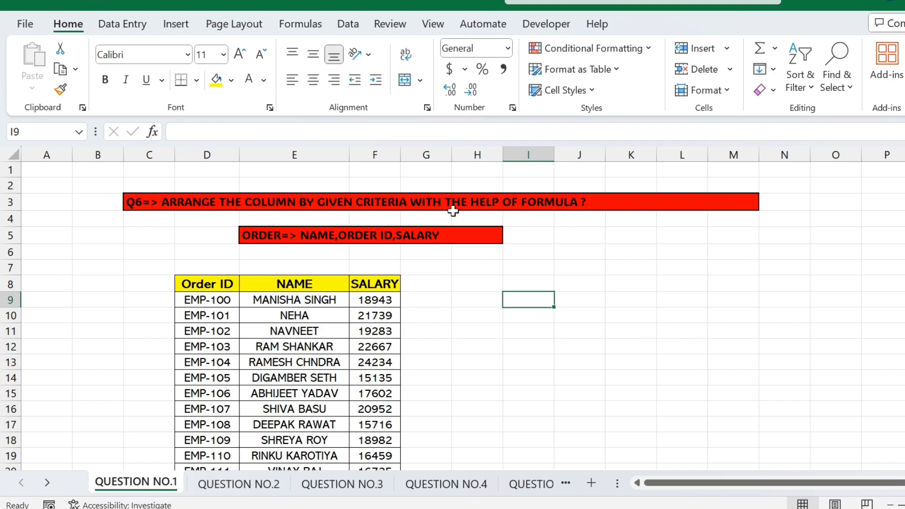
Step: Delete the trailing '?' from the C3 title banner so it ends with FORMULA
click(589, 204)
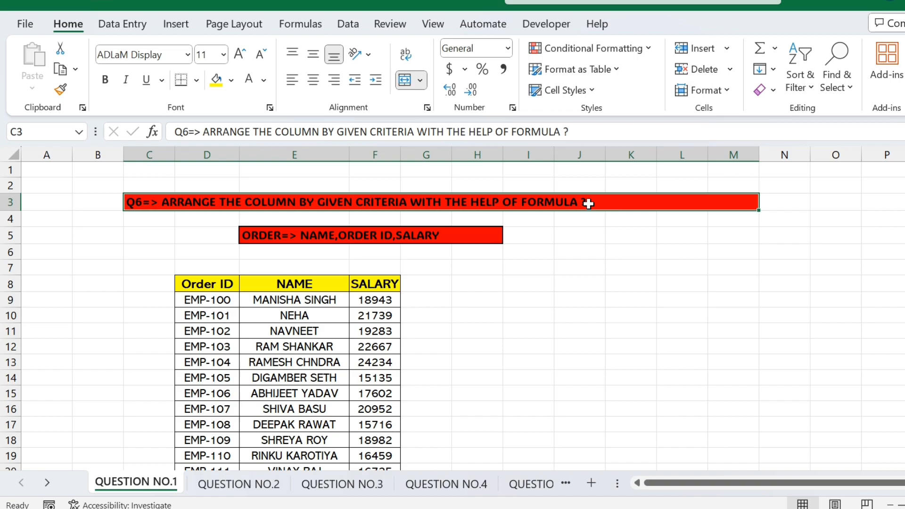
click(603, 136)
key(Return)
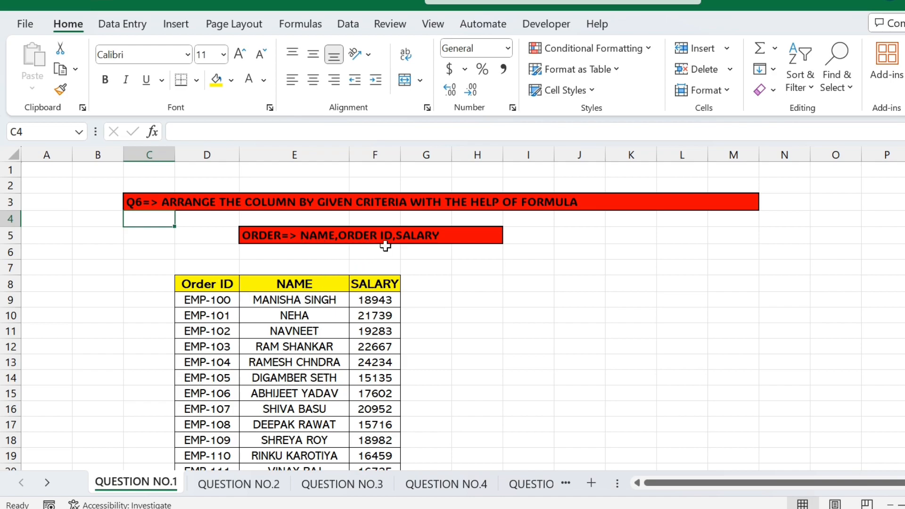
click(489, 285)
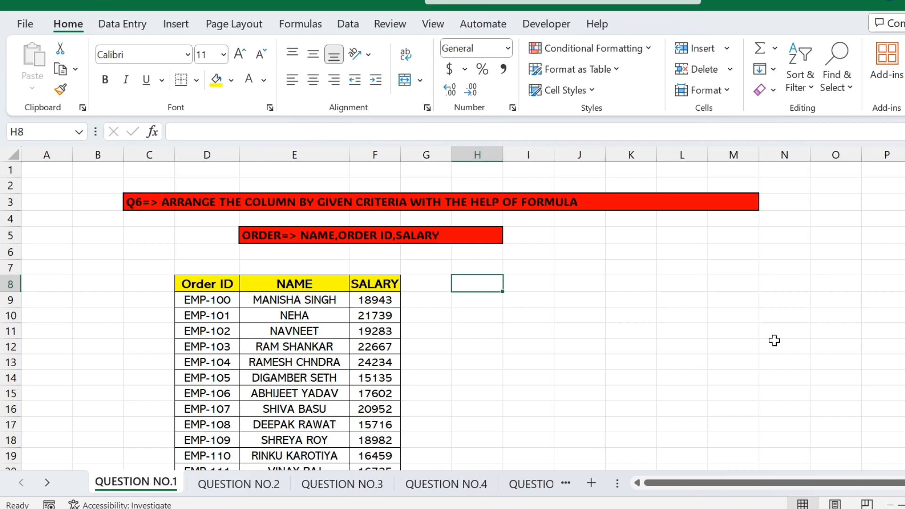
Step: Begin a CHOOSE formula in H8 with the NAME range E8:E33 and the Order ID range D8:D33
text(=CHOO)
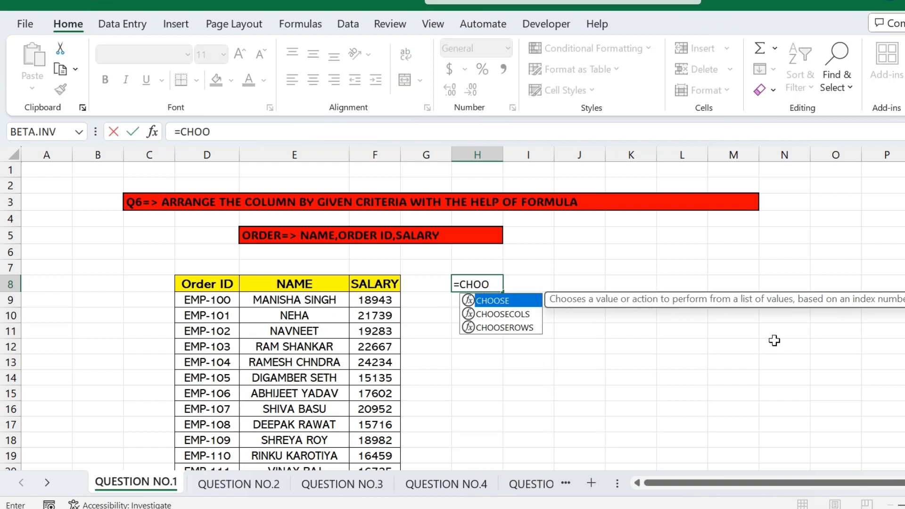
key(Tab)
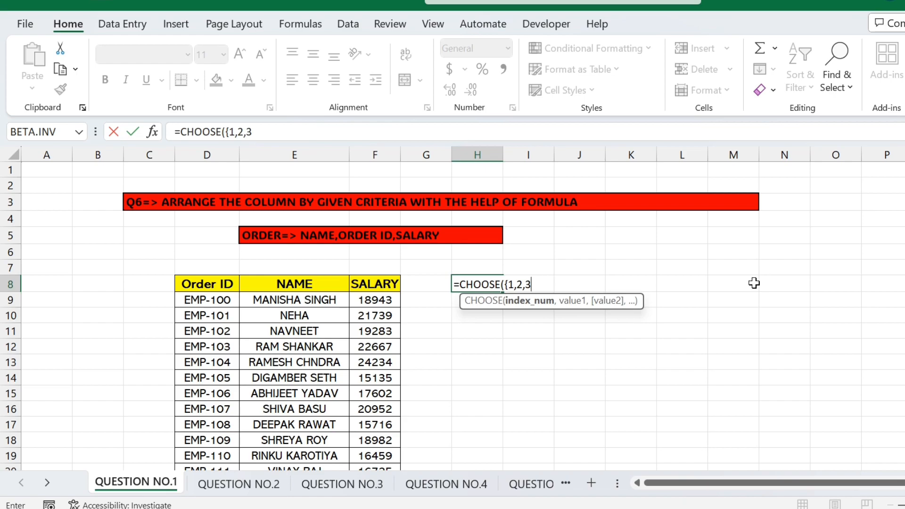
text(,)
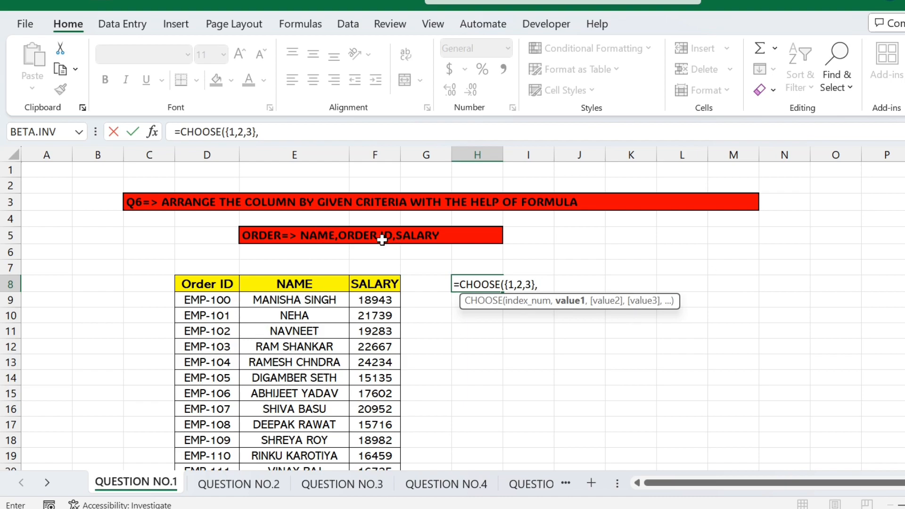
click(313, 288)
key(ctrl+shift+Down)
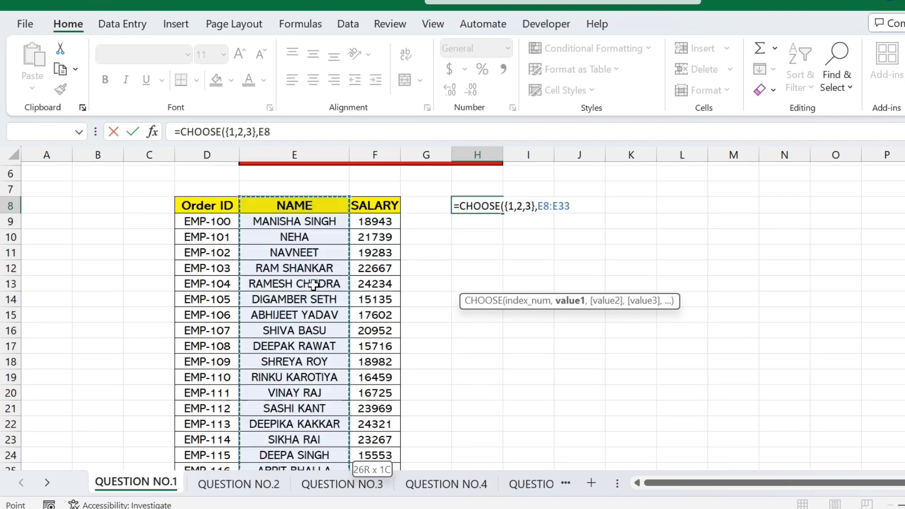
text(,)
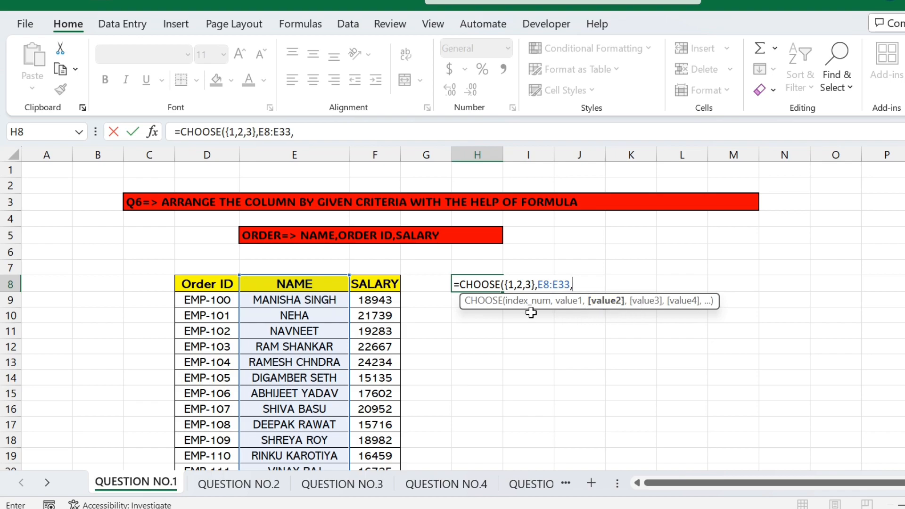
click(217, 287)
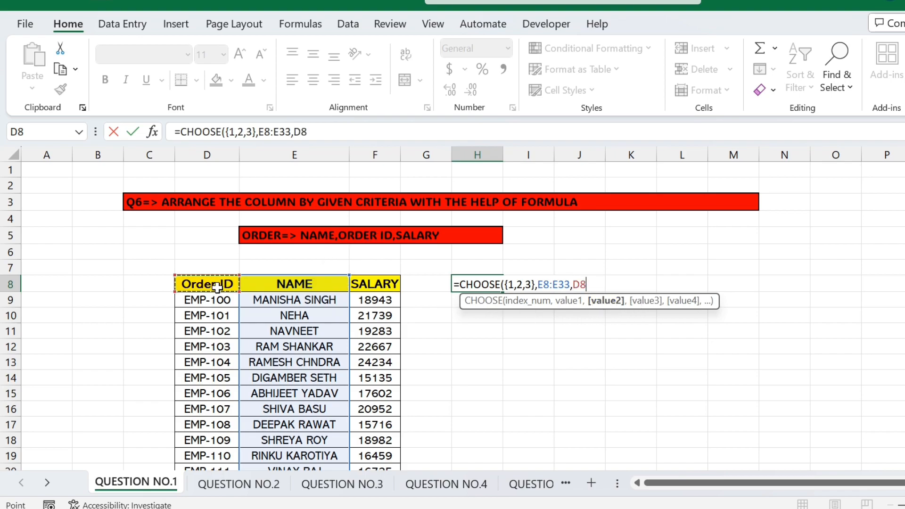
key(ctrl+shift+Down)
Step: Add the SALARY range F8:F33 and close the formula so the reordered table spills into H–J
text(,)
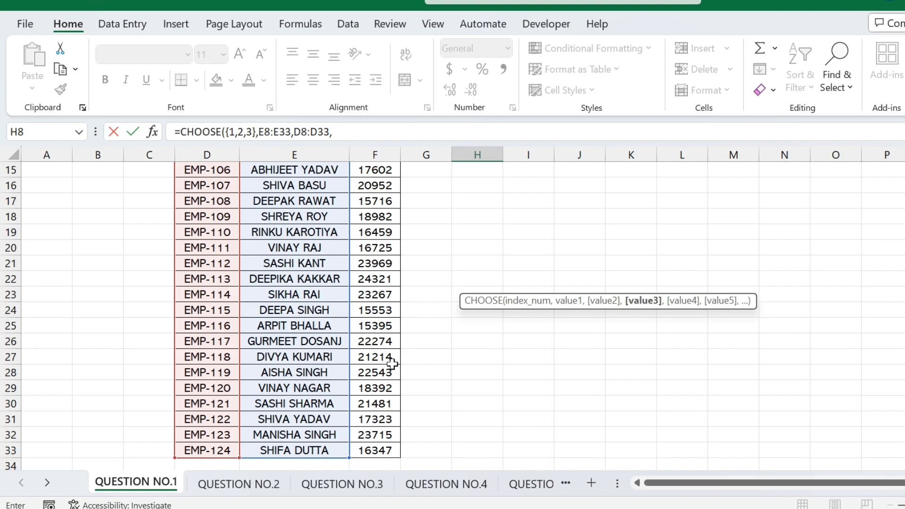
scroll(392, 364, up, 5)
click(367, 286)
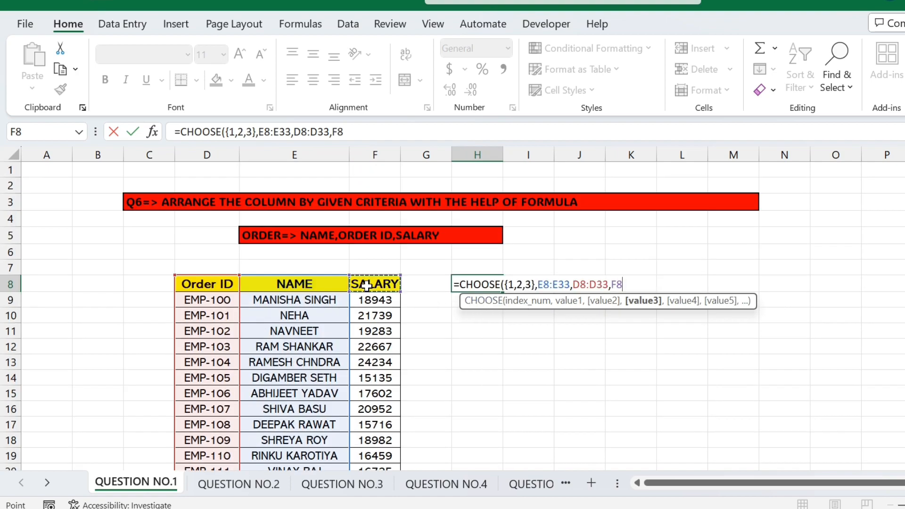
key(ctrl+shift+Down)
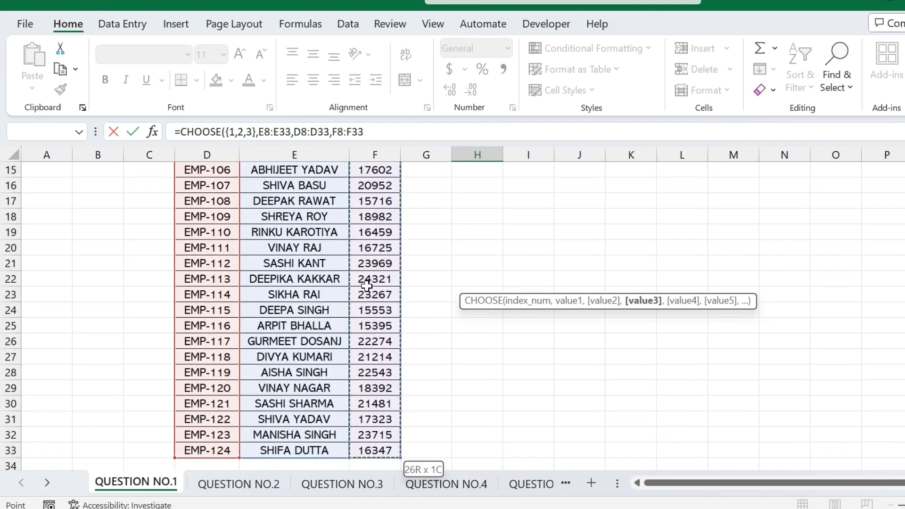
text())
key(Return)
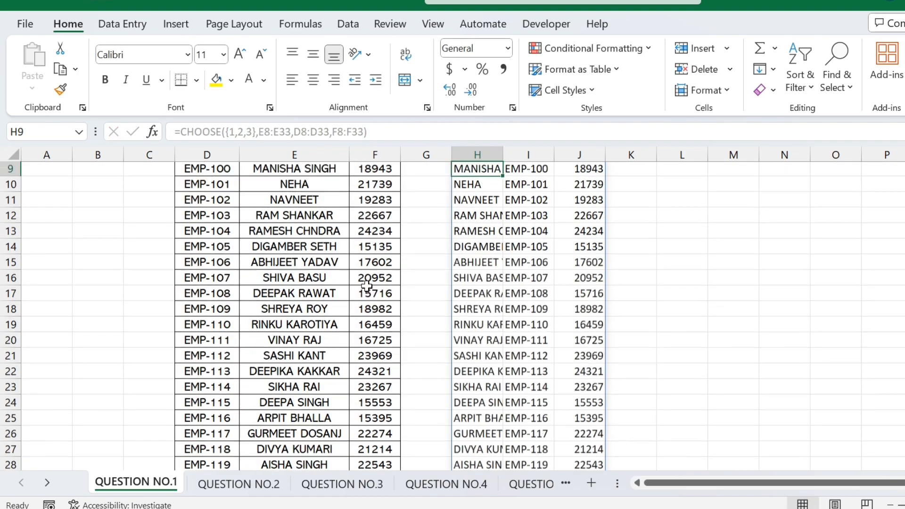
scroll(535, 245, up, 3)
Step: AutoFit columns H, I and J to the names, order IDs and salaries
double_click(503, 154)
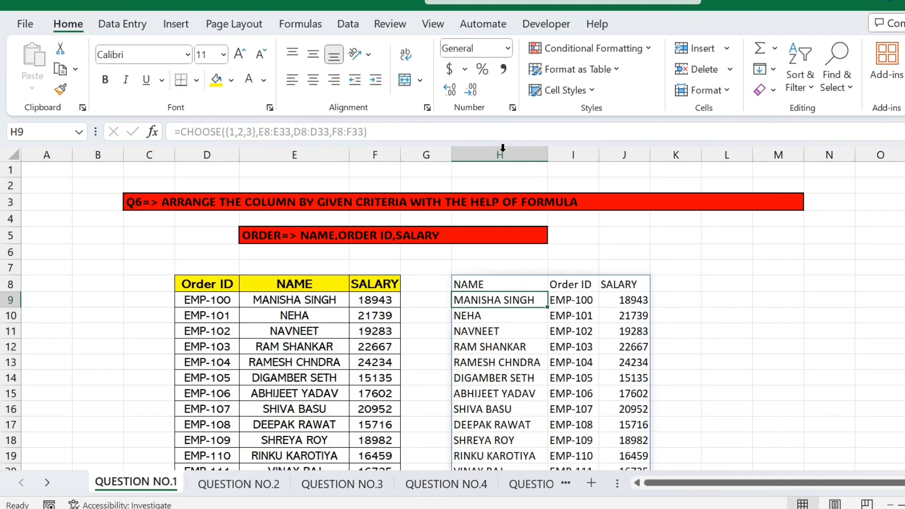
double_click(599, 155)
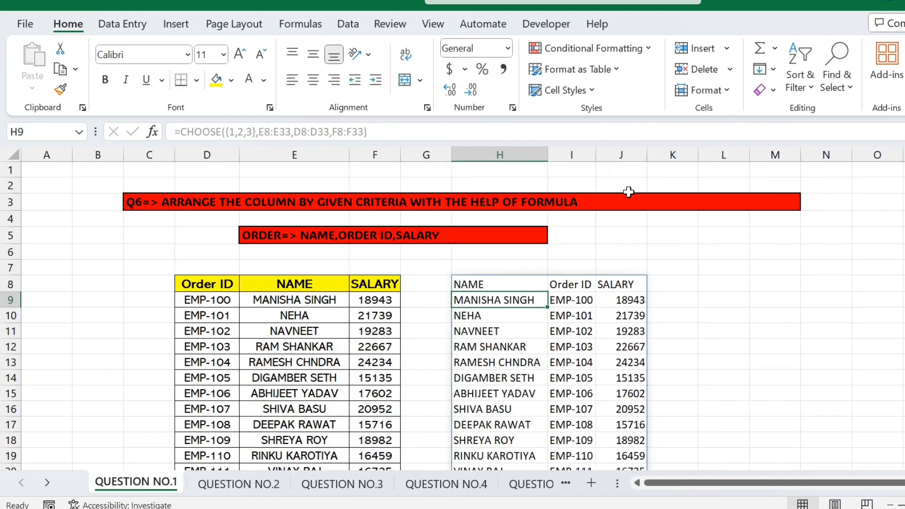
double_click(647, 155)
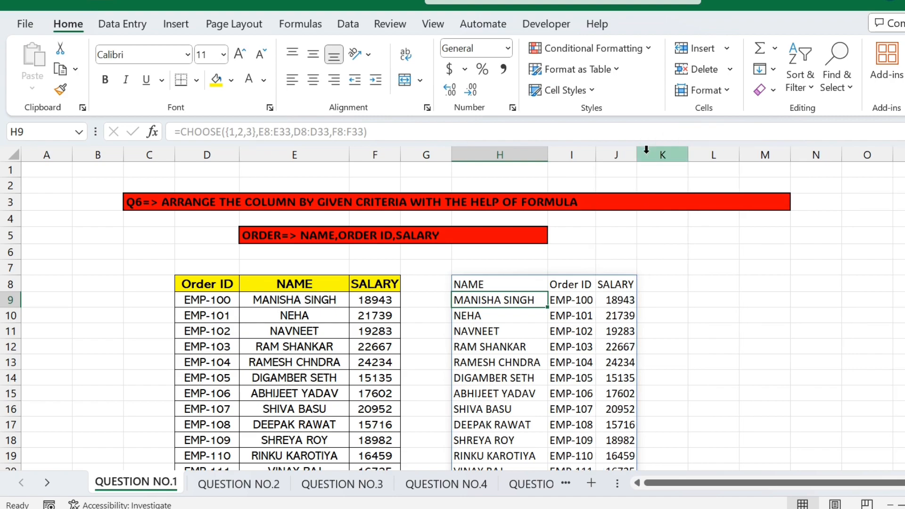
Step: Select the NAME header H8 and review the 25 reordered rows
click(497, 282)
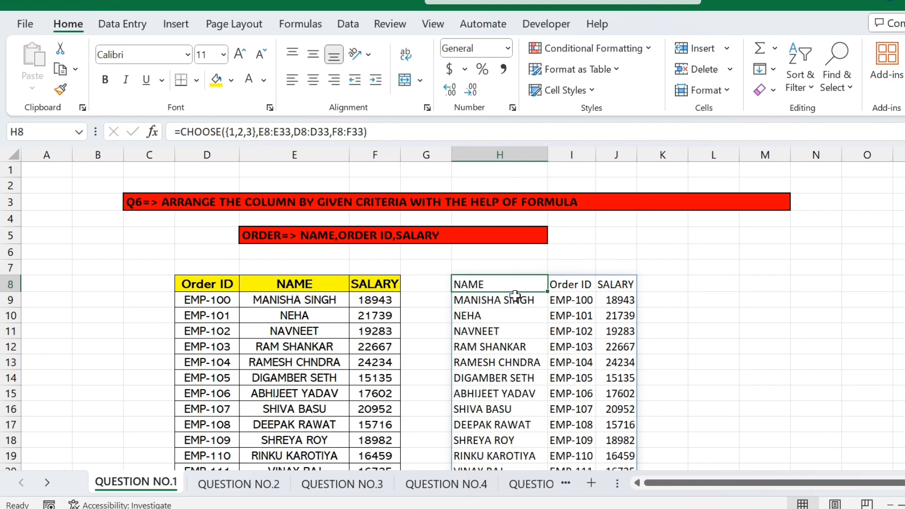
scroll(524, 323, down, 6)
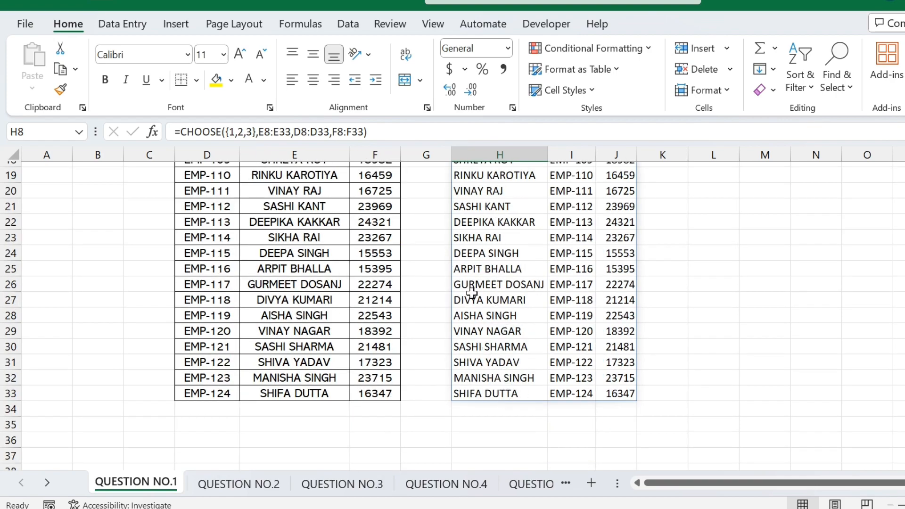
scroll(512, 346, up, 6)
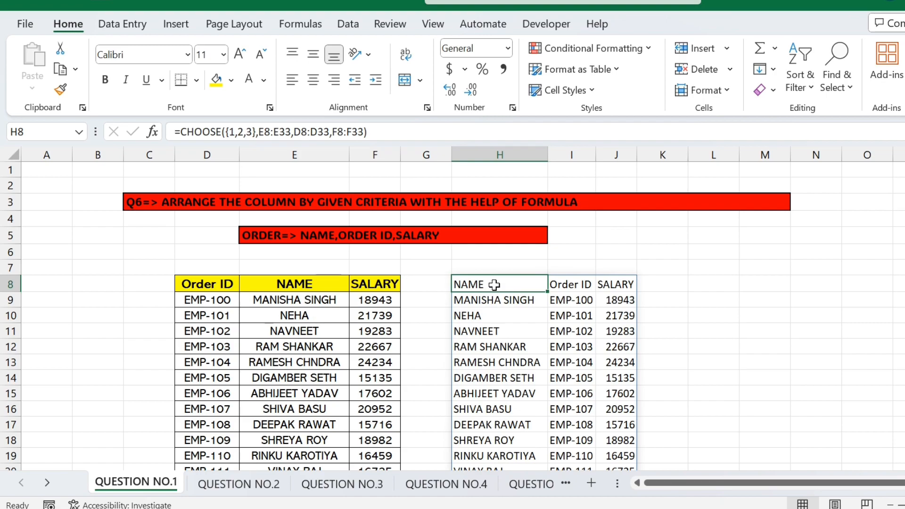
scroll(513, 346, down, 4)
scroll(513, 345, up, 4)
Step: Select the spilled reordered table starting at H8 and delete it
click(188, 282)
key(Right)
key(Right)
key(Right)
key(Right)
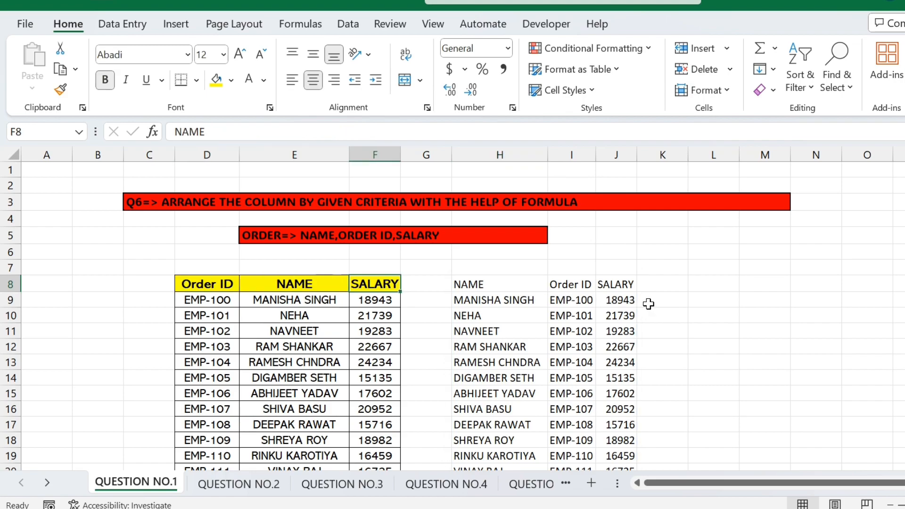
key(shift+Right)
key(shift+Right)
key(ctrl+shift+Down)
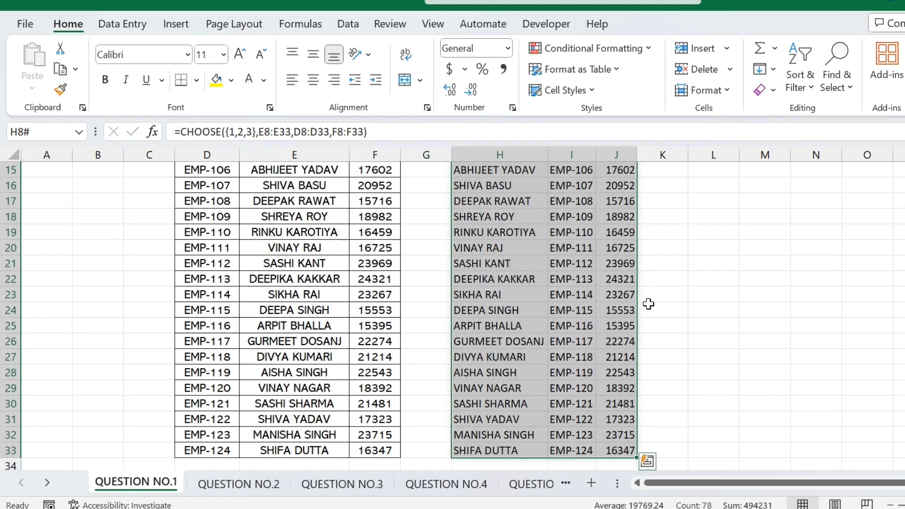
key(Delete)
Step: Reselect the original Order ID, NAME, SALARY table D8:F33
key(Left)
key(Left)
key(Left)
key(Left)
key(shift+Right)
key(shift+Right)
key(ctrl+shift+Down)
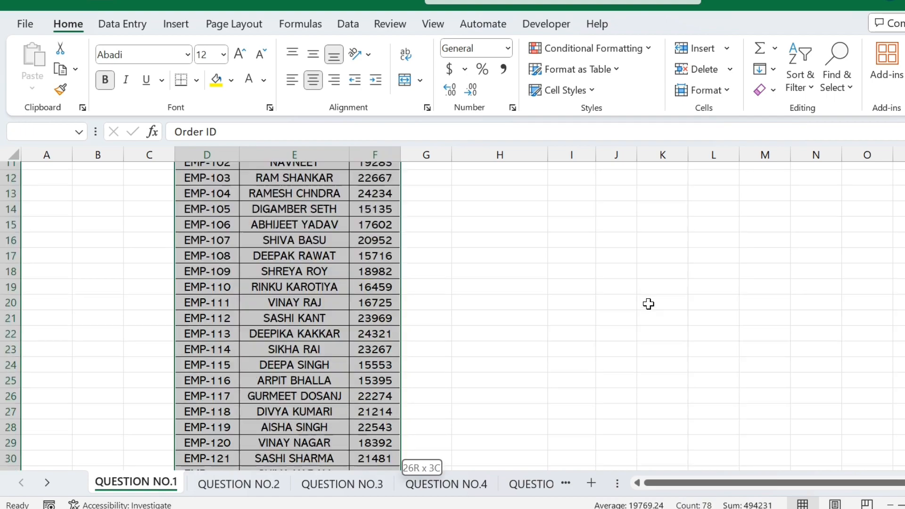
scroll(623, 299, up, 4)
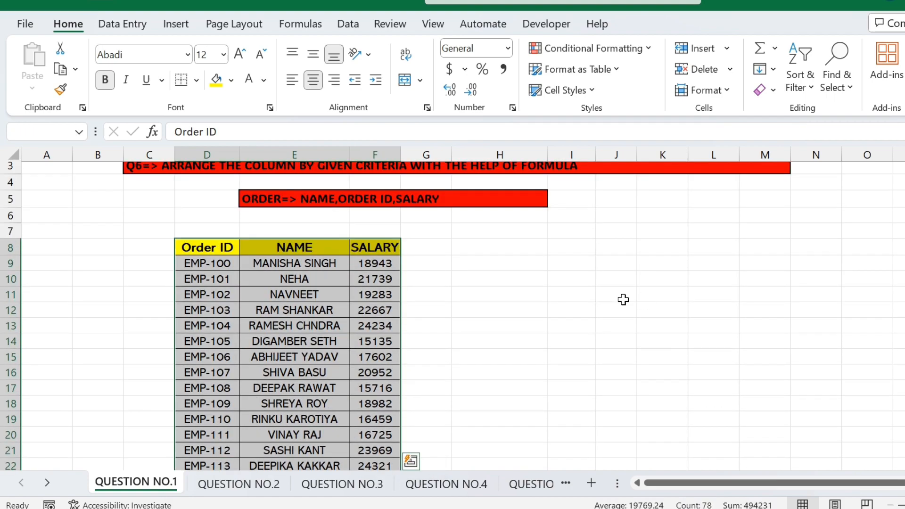
Step: Select the empty output area H8:J33 for a new formula
click(501, 252)
drag(500, 252, 612, 420)
scroll(501, 254, up, 5)
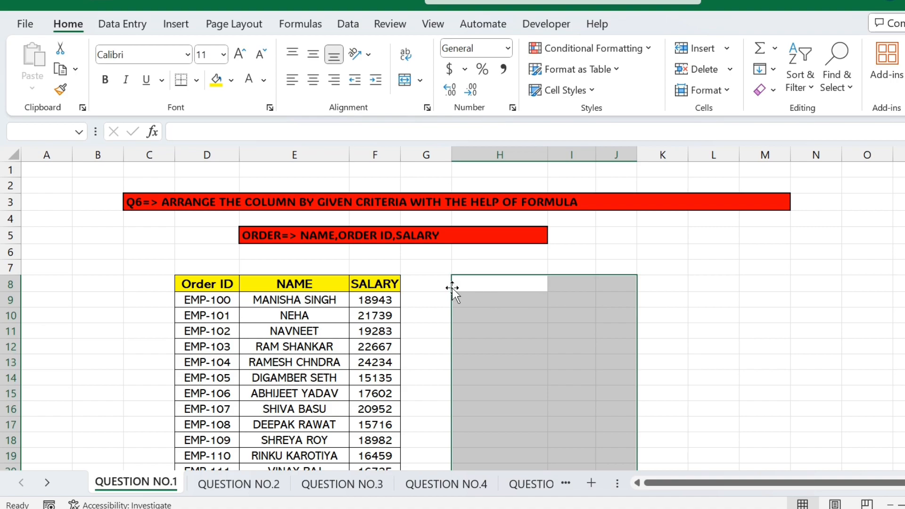
scroll(495, 425, down, 6)
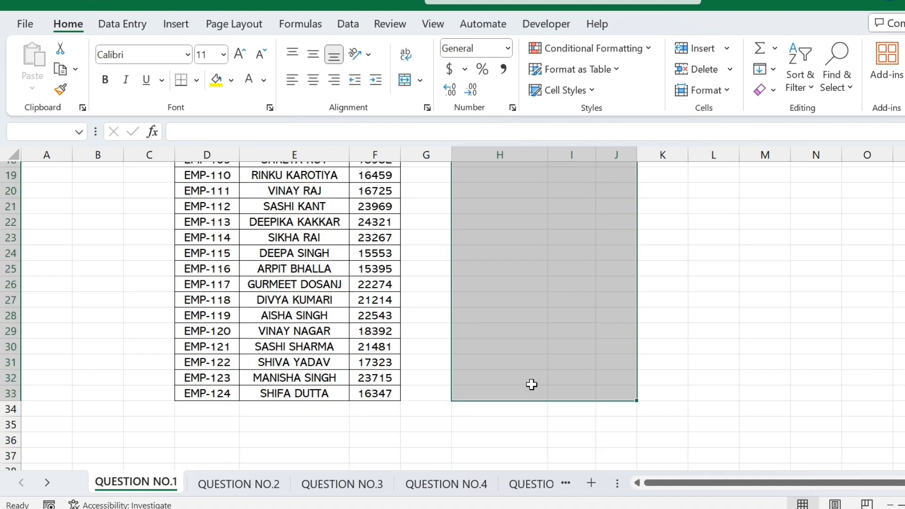
scroll(538, 372, up, 6)
text(=CHOOSE({1,2,3)
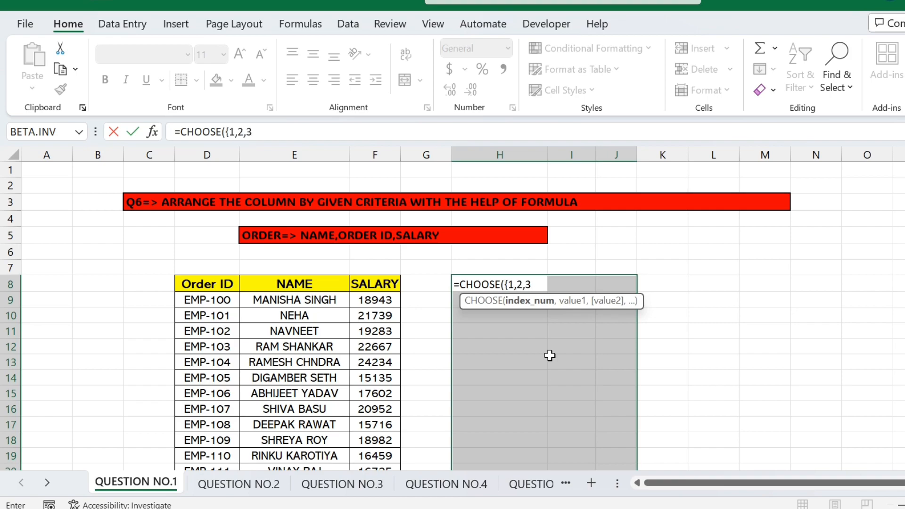
text(},)
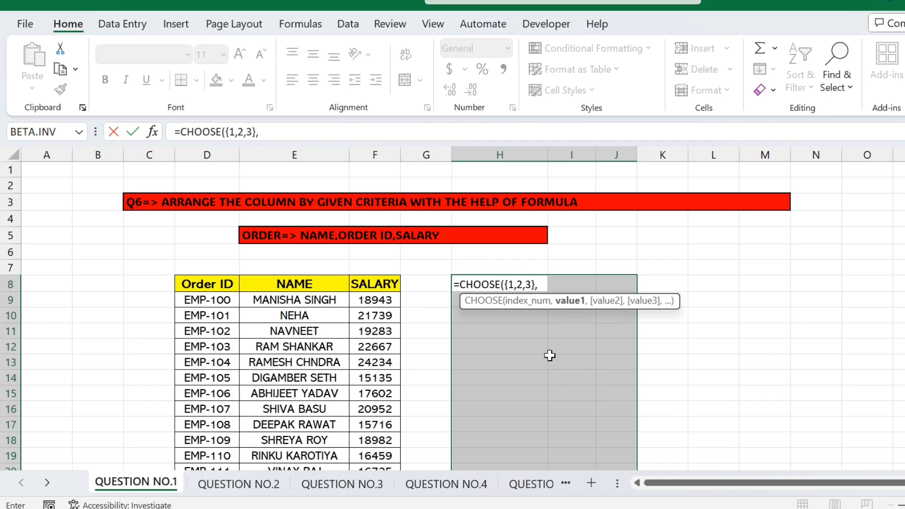
click(281, 285)
key(ctrl+shift+Down)
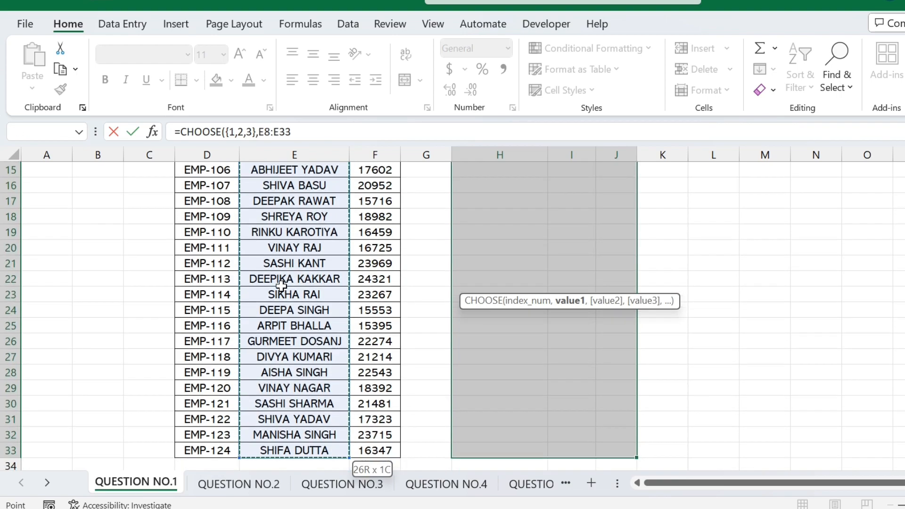
text(,)
scroll(282, 286, up, 5)
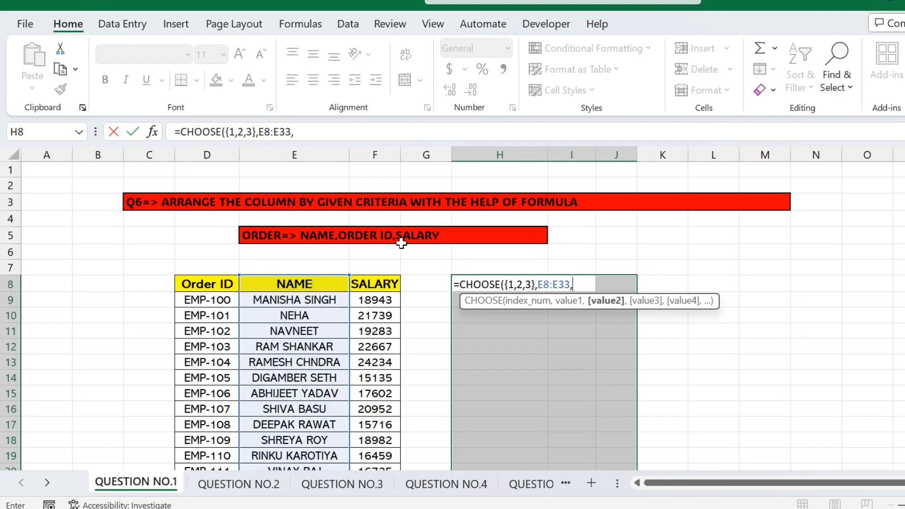
click(216, 285)
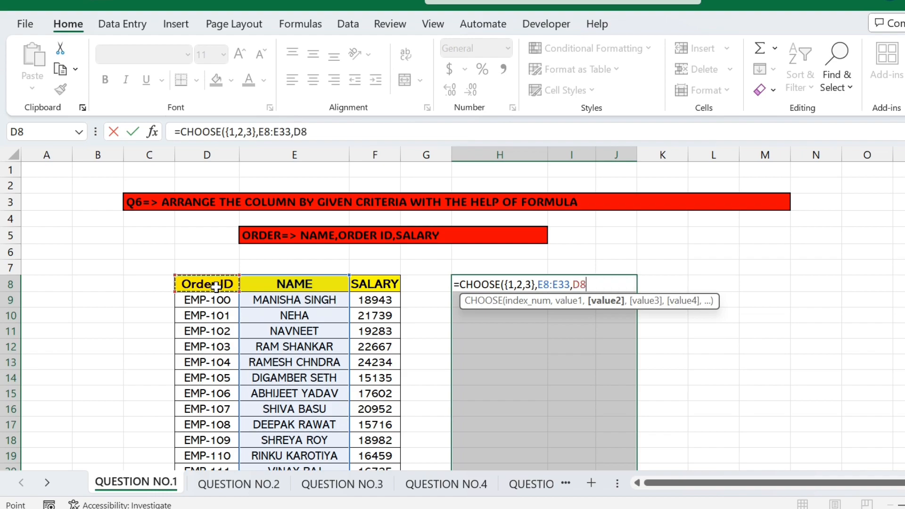
key(ctrl+shift+Down)
text(,)
scroll(303, 330, up, 5)
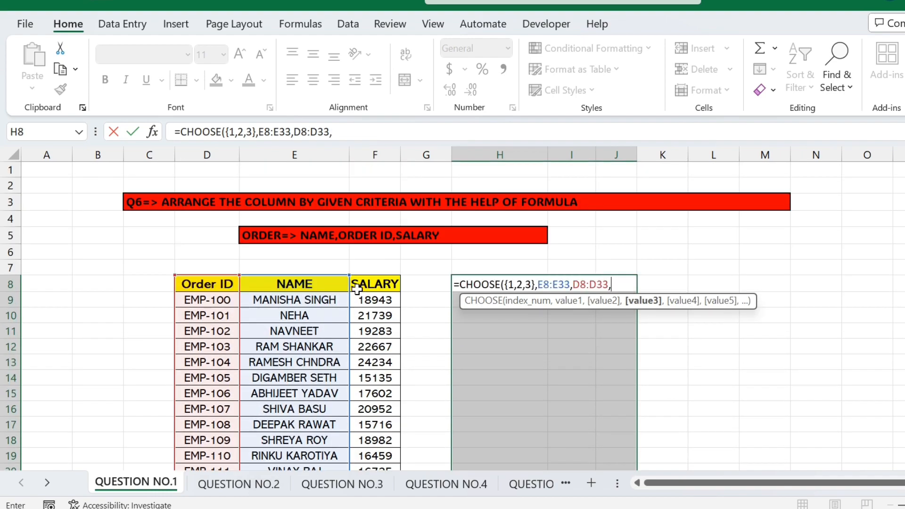
click(373, 284)
key(ctrl+shift+Down)
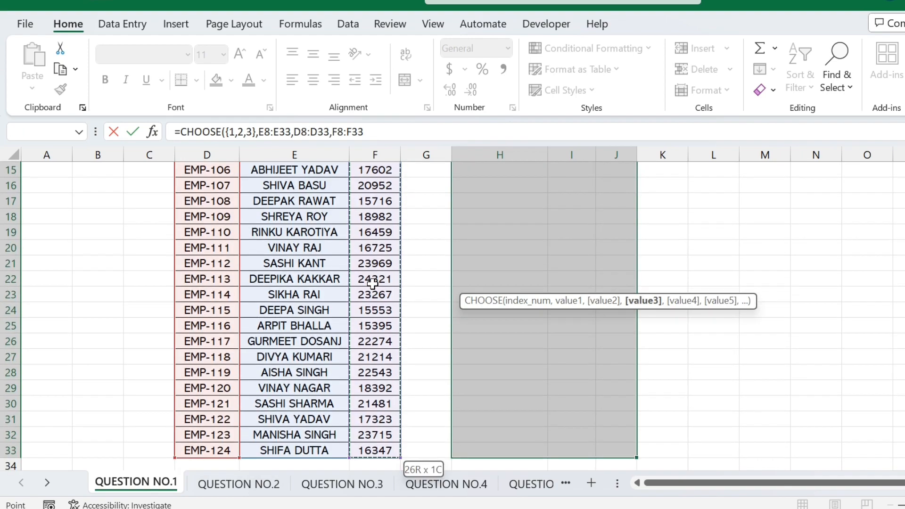
text())
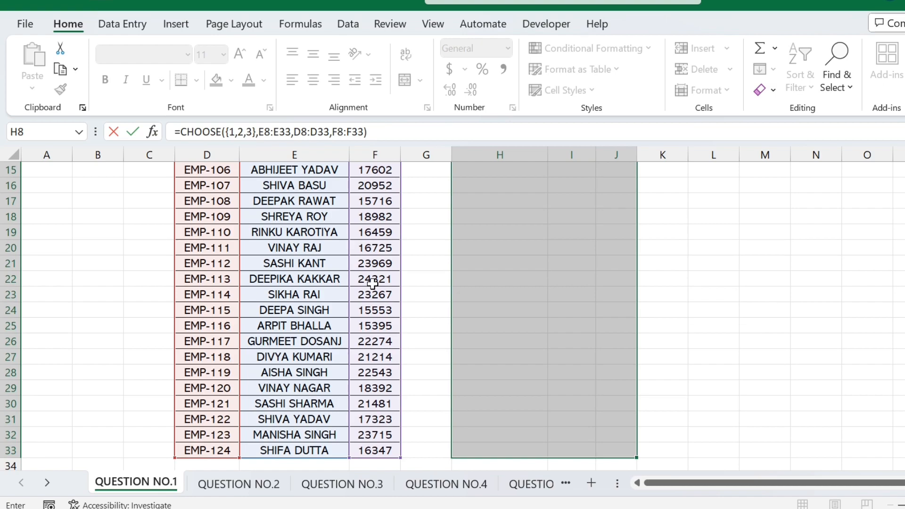
scroll(548, 311, up, 5)
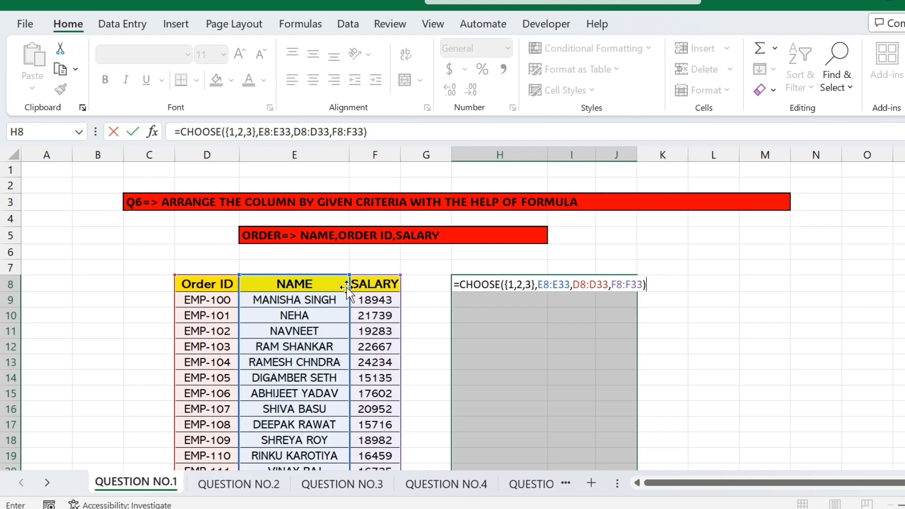
key(Escape)
text(=CHO)
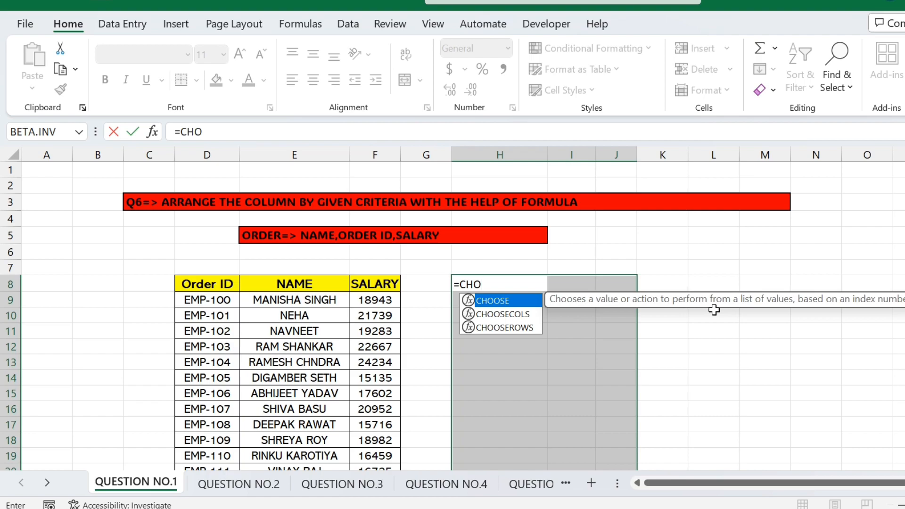
key(Escape)
key(Escape)
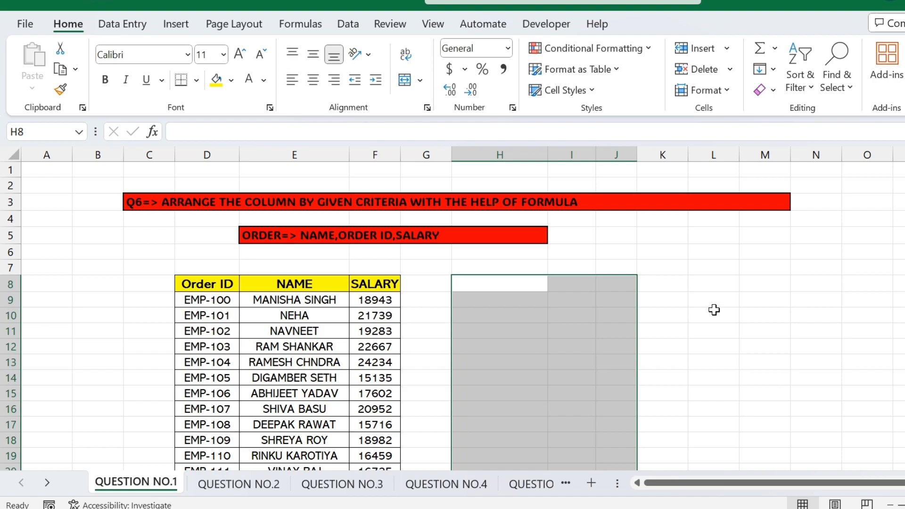
click(506, 286)
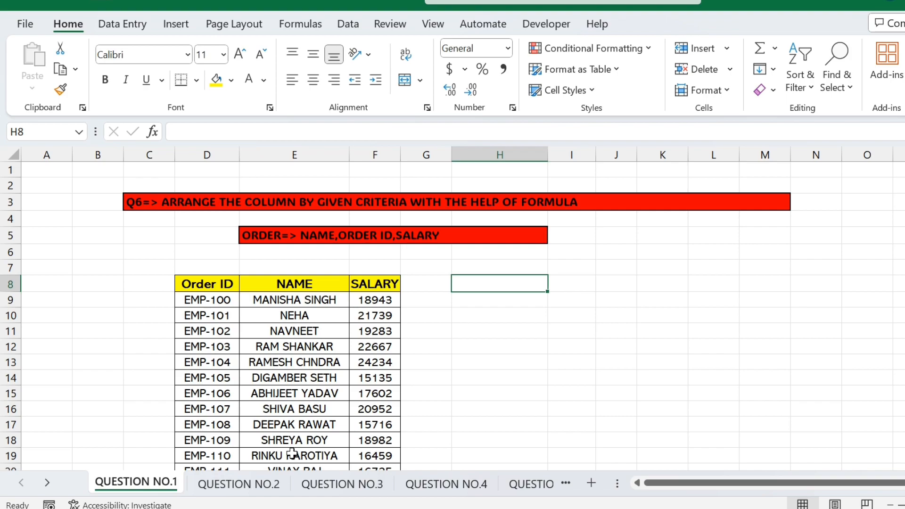
Step: On the QUESTION NO.2 sheet, add the missing space in the B2 title's 'AND LAST'
click(214, 484)
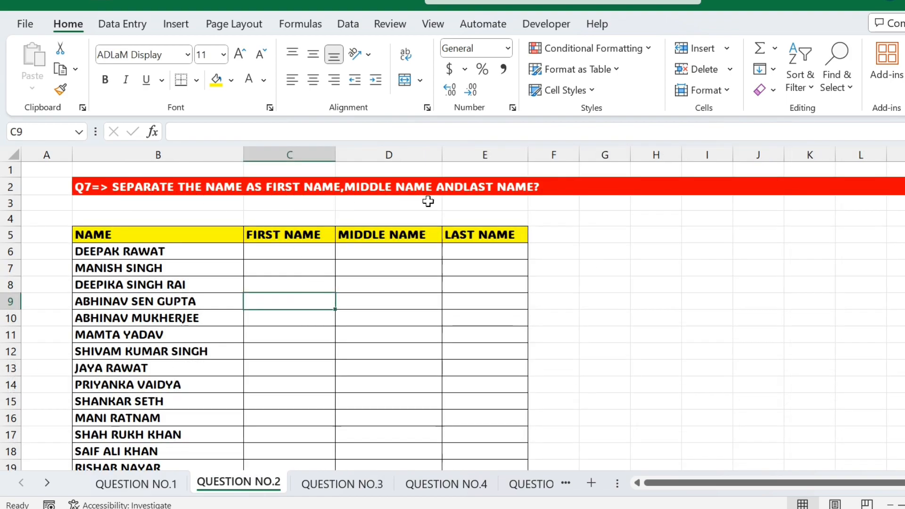
double_click(464, 183)
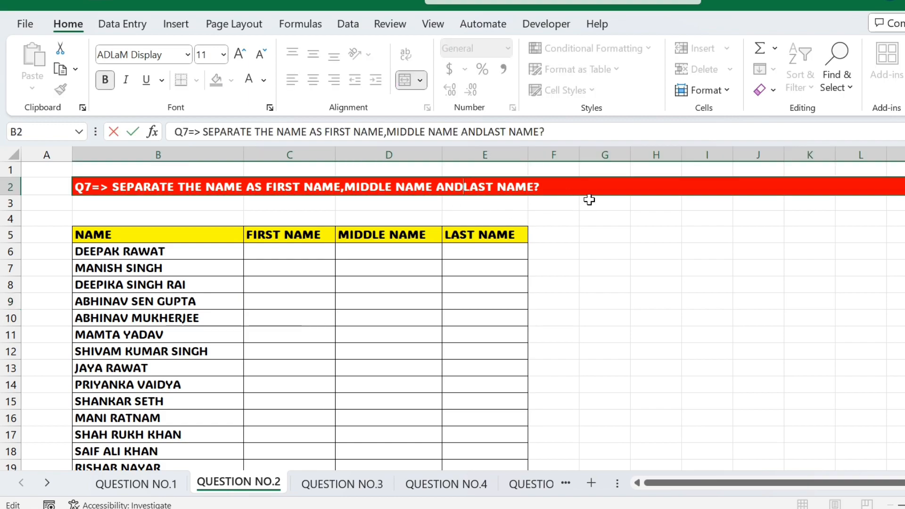
key(Return)
Step: Enter =TEXTBEFORE(B6," ") in C6 so it shows the first name DEEPAK
click(320, 246)
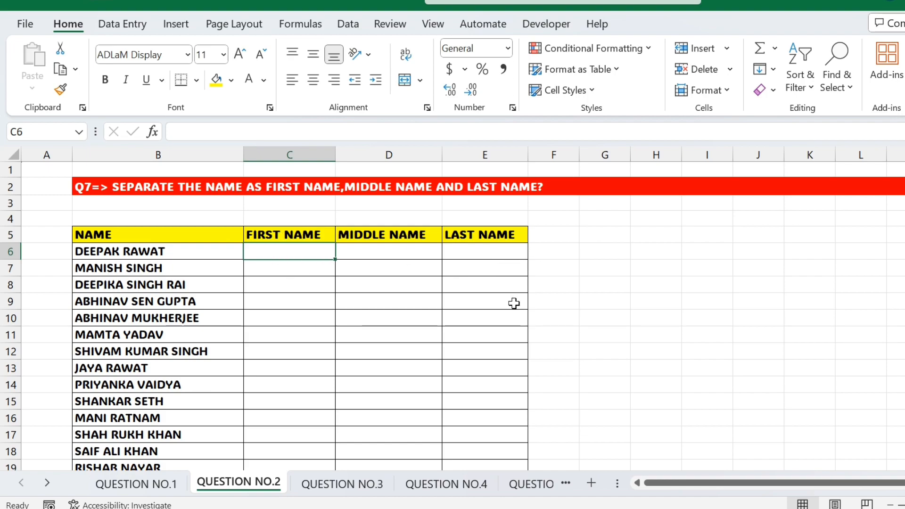
text(=)
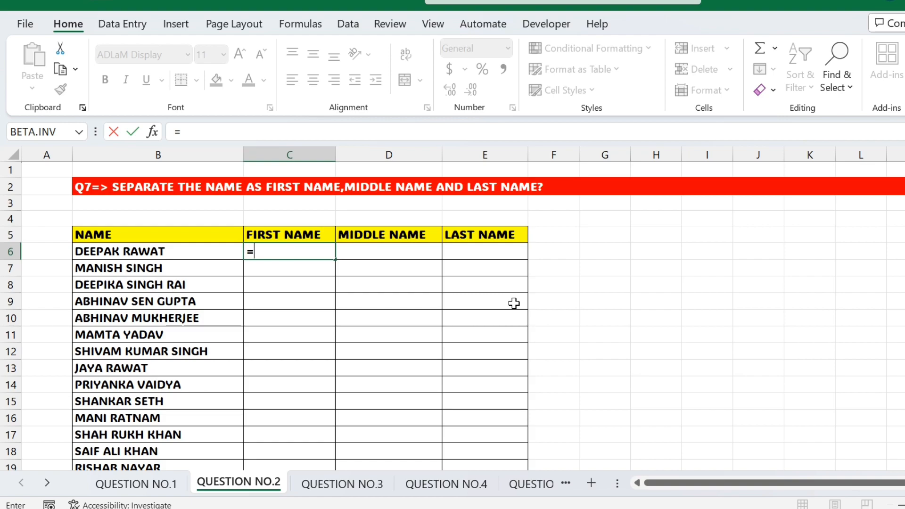
text(TEXTBE)
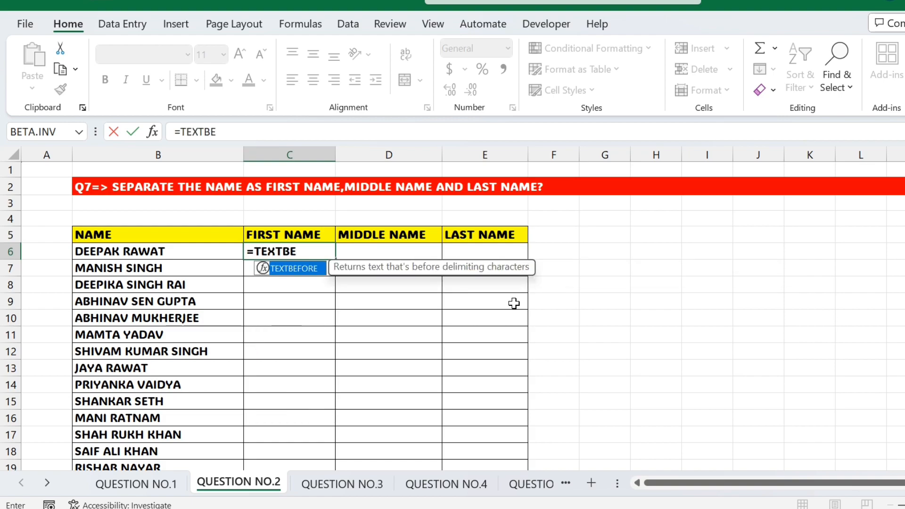
key(Tab)
key(Left)
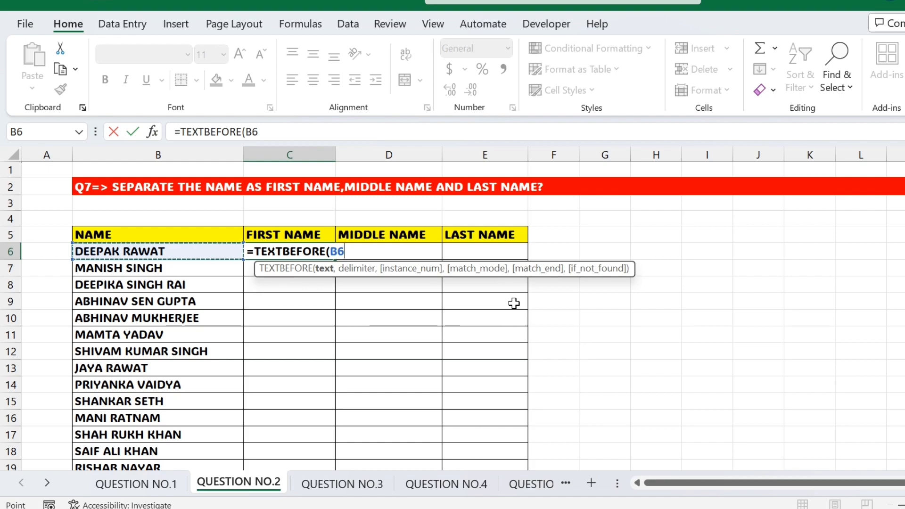
text(,")
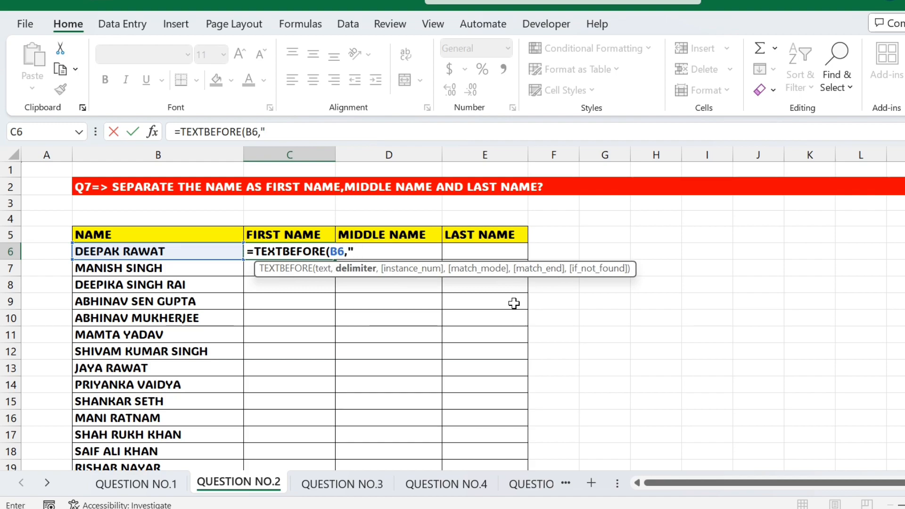
text( "))
key(Return)
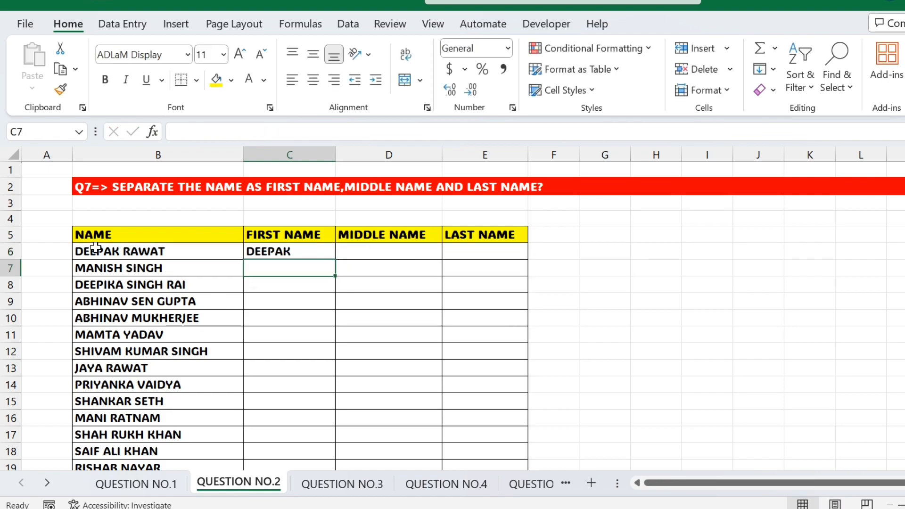
key(Up)
key(Right)
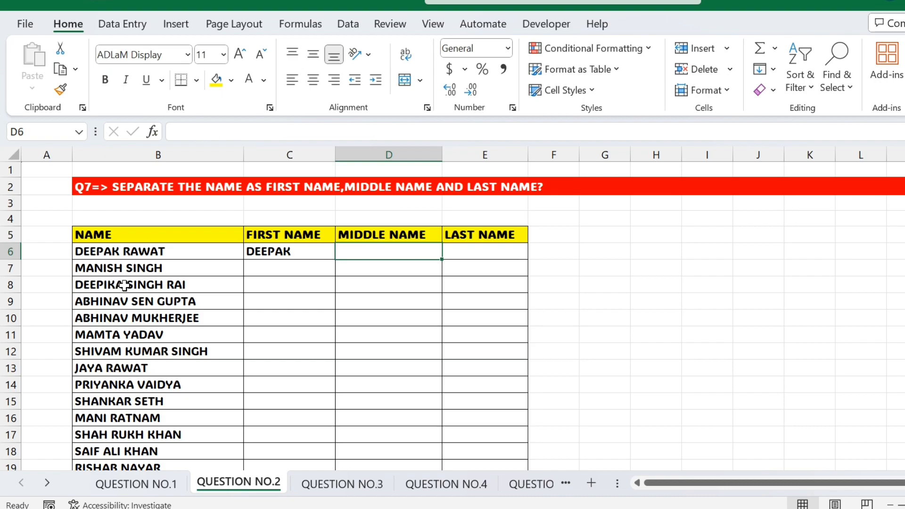
Step: Begin a TEXTAFTER formula in E6 with B6 as the text and a space delimiter
click(486, 252)
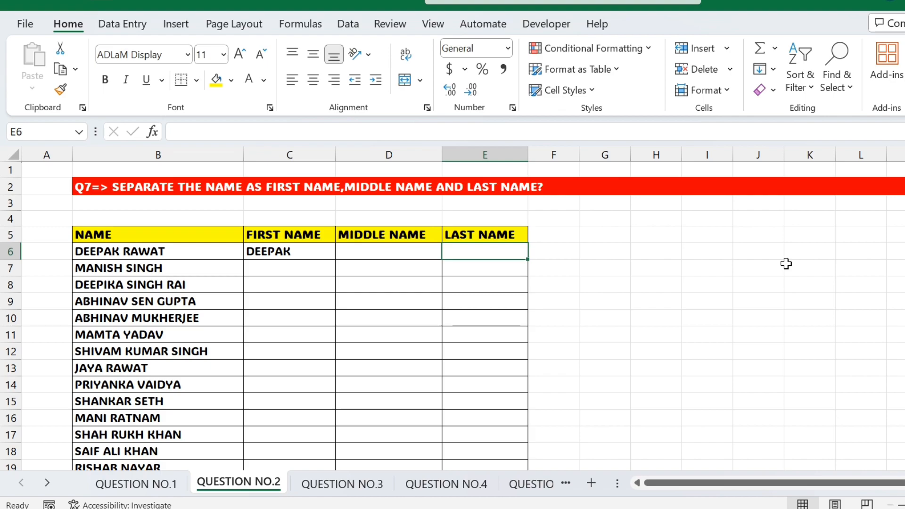
text(=TEXTA)
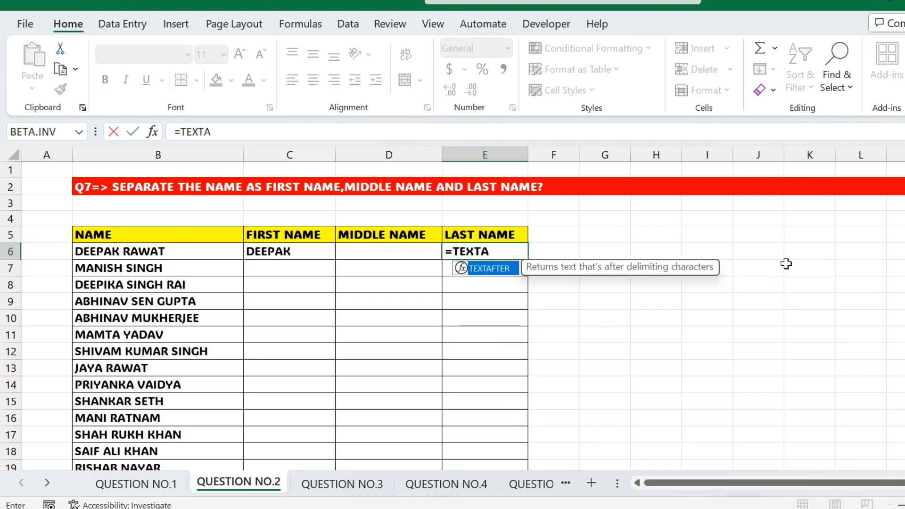
key(Tab)
click(169, 251)
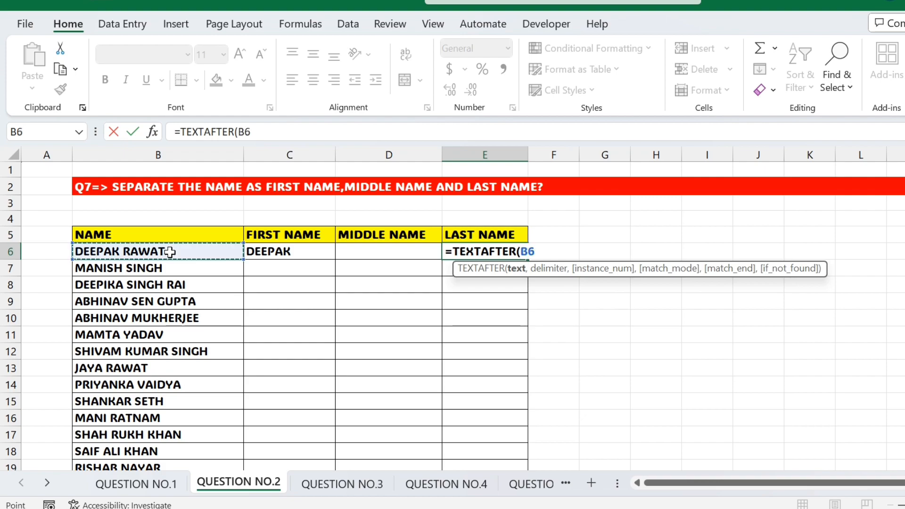
text(,)
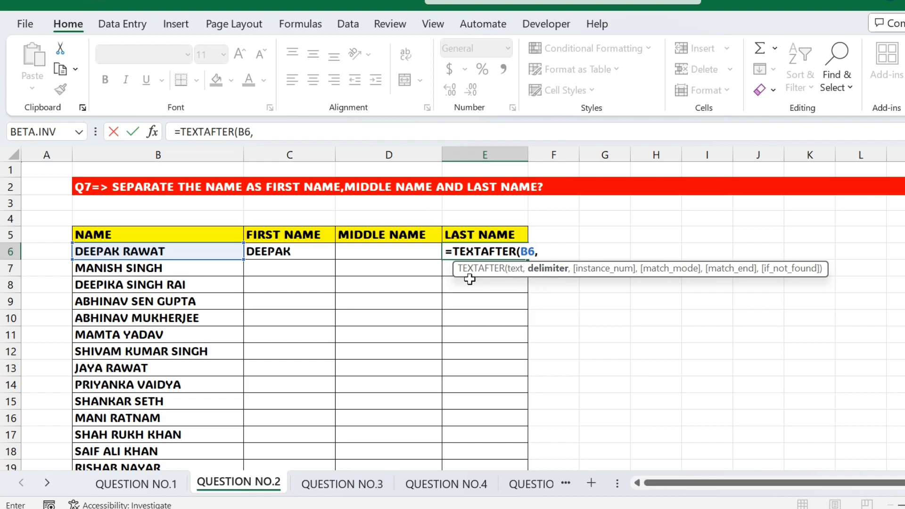
text(" ",)
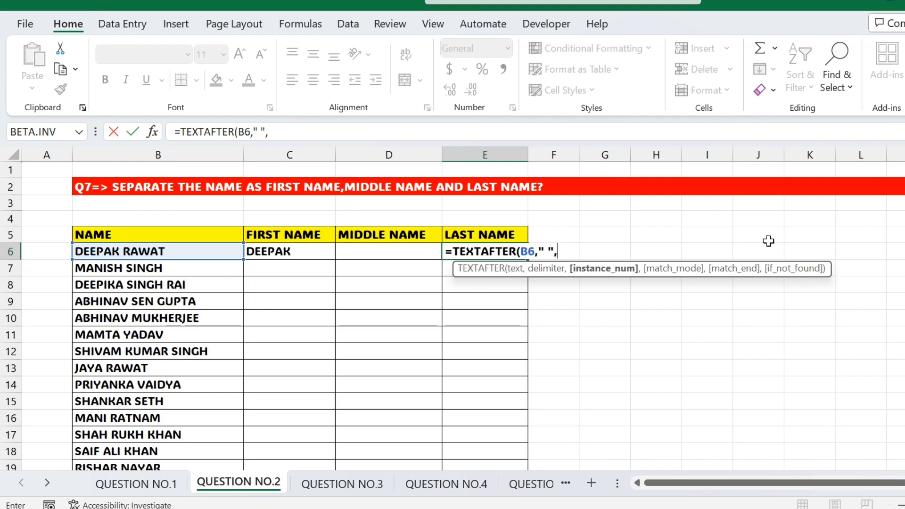
Step: Add IF(LEN(B6)-LEN(SUBSTITUTE(B6," ",""))=1,1,2) as the instance number and commit, returning RAWAT
text(IF()
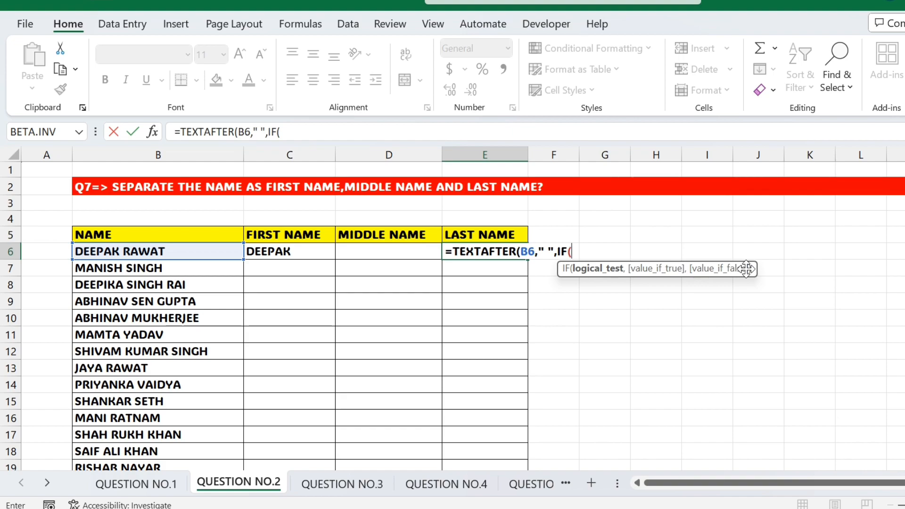
text(LEN()
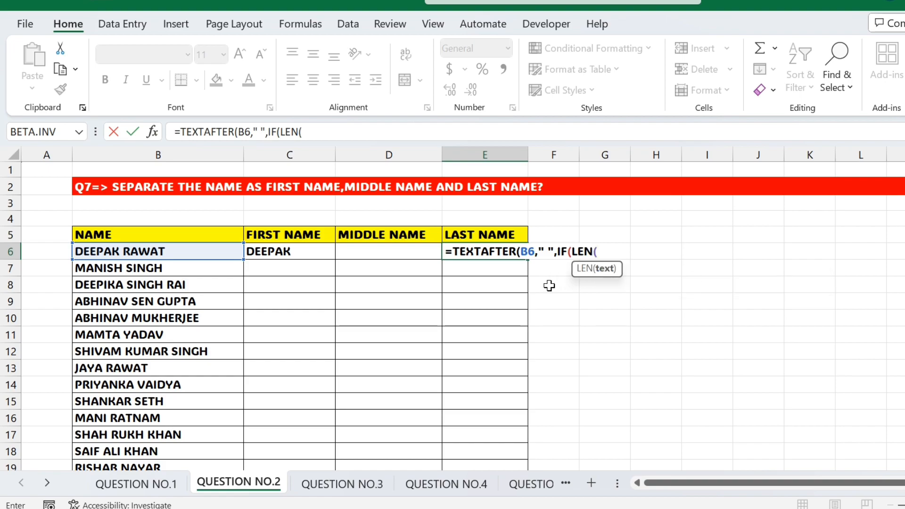
click(136, 253)
text()-)
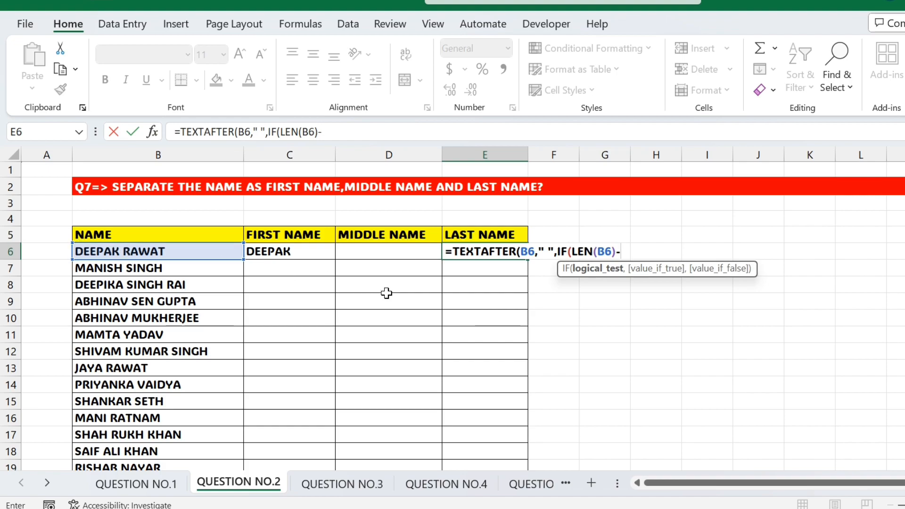
text(LEN)
text((SUB)
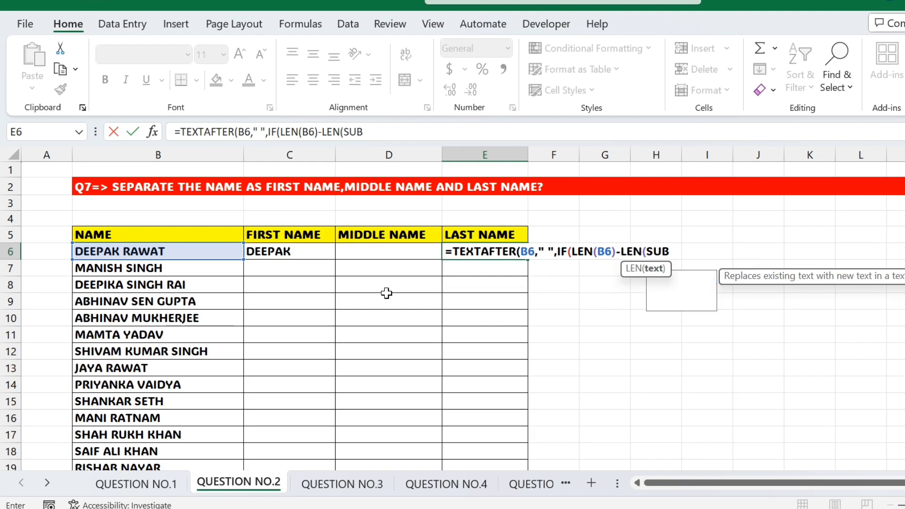
key(Tab)
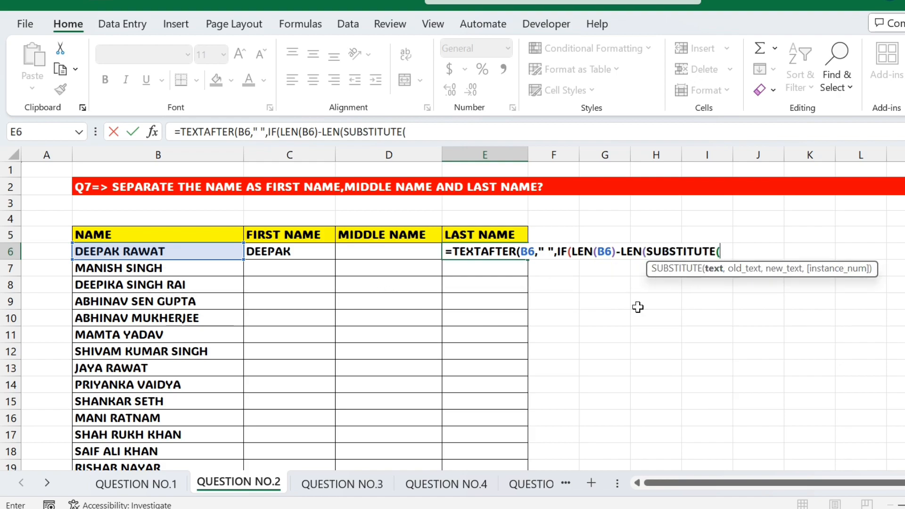
click(170, 250)
text(," ")
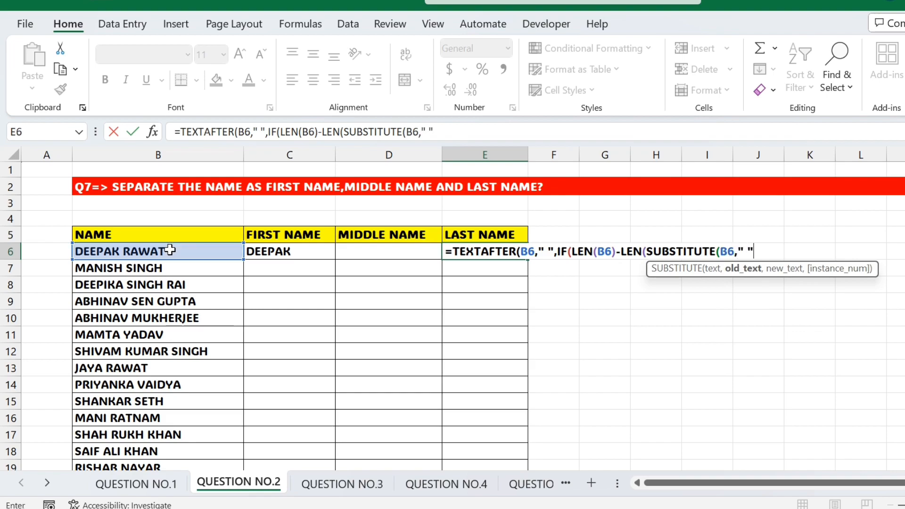
text(,)
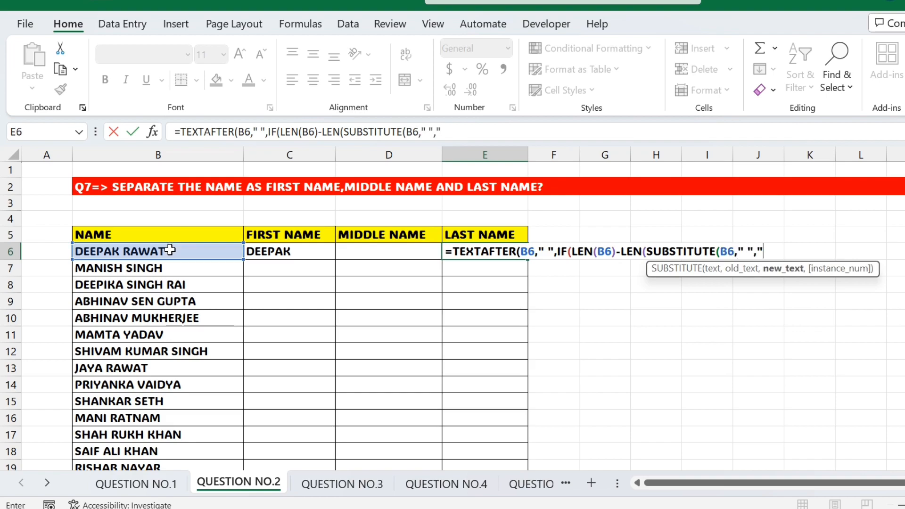
text(""))
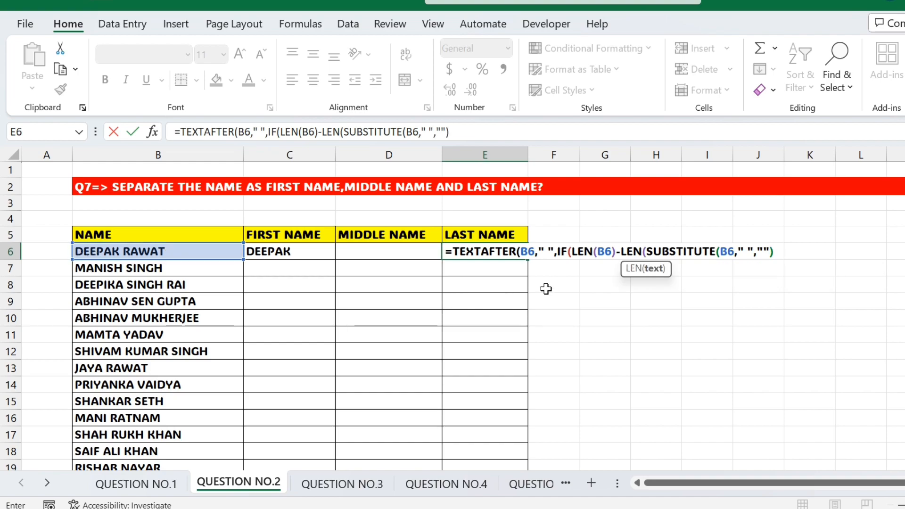
text())
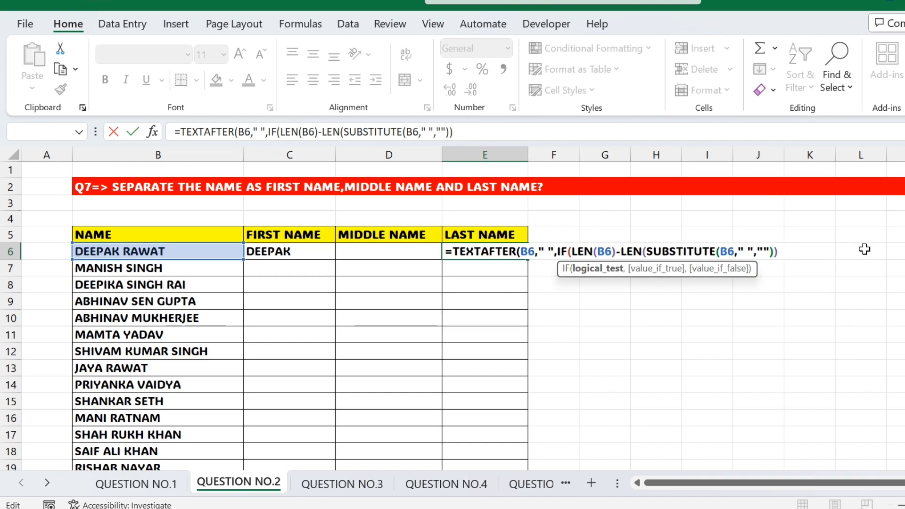
text(=1,)
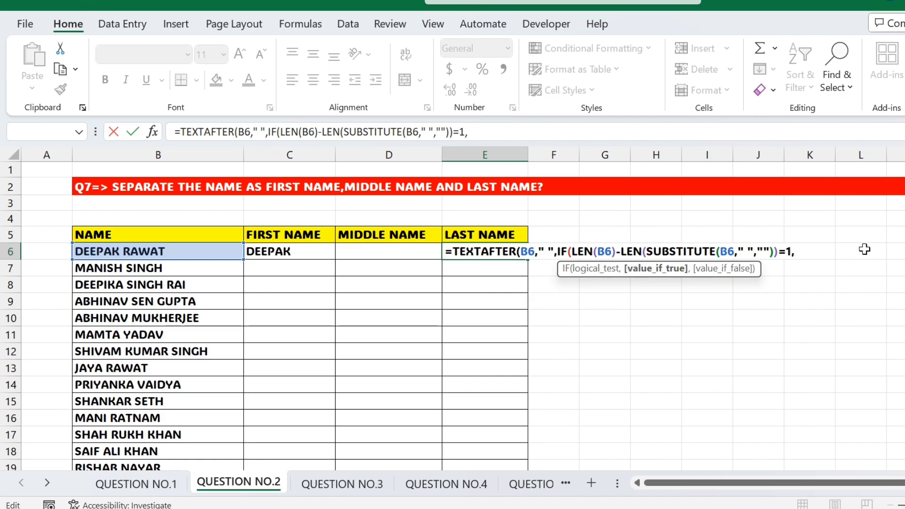
text(1,)
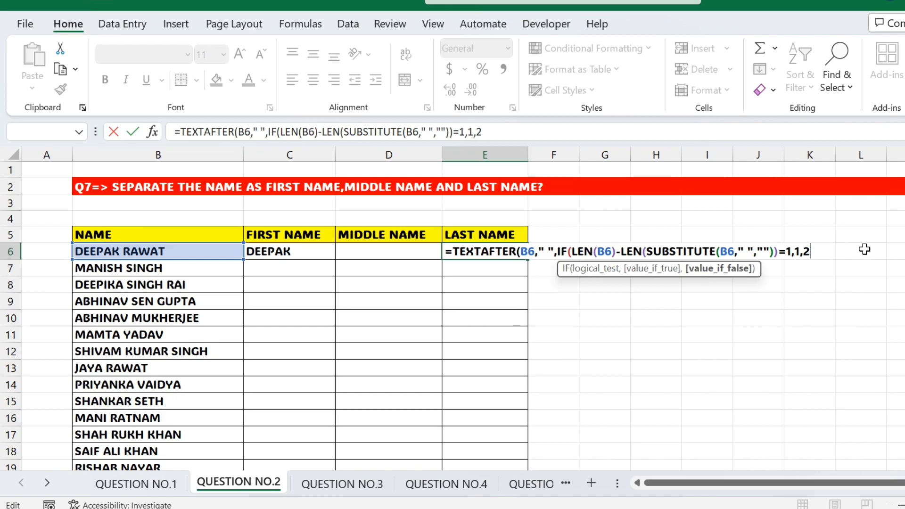
text(2))
key(Return)
key(Return)
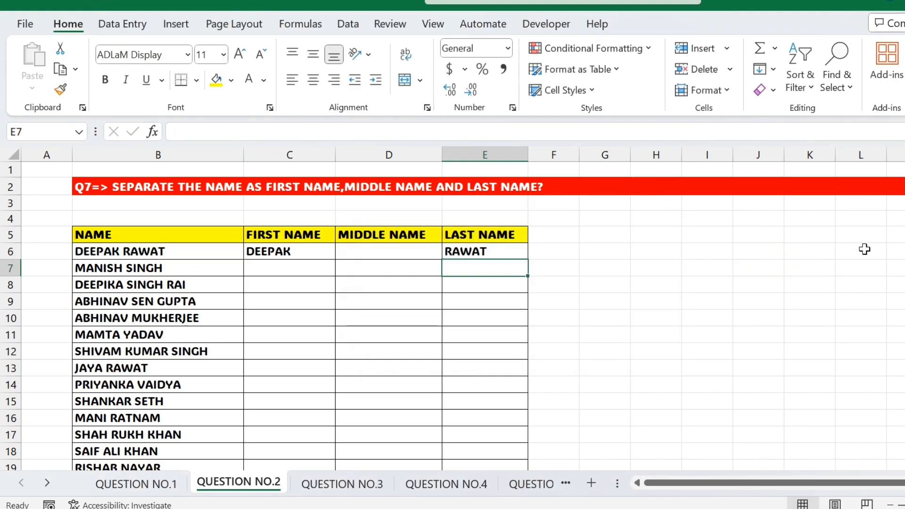
Step: Accept the suggested correction and fill the last-name formula from E6 down column E
key(Up)
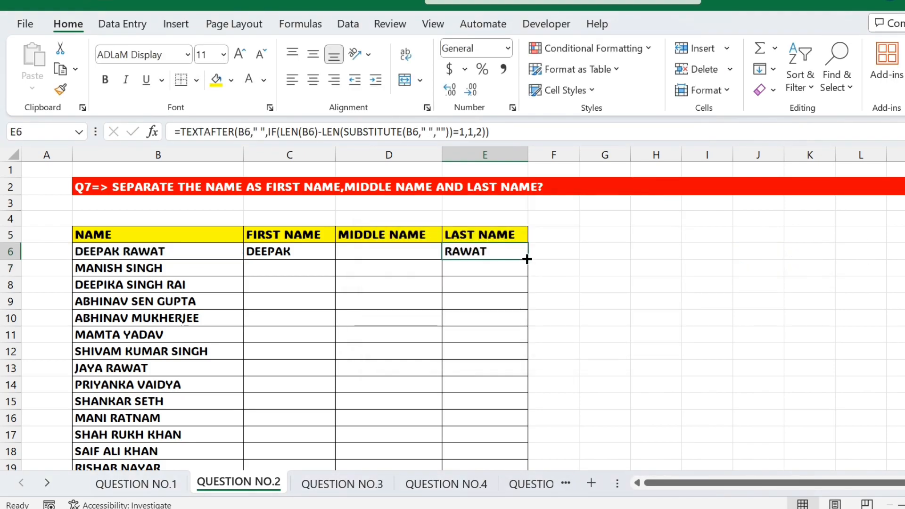
drag(527, 260, 529, 409)
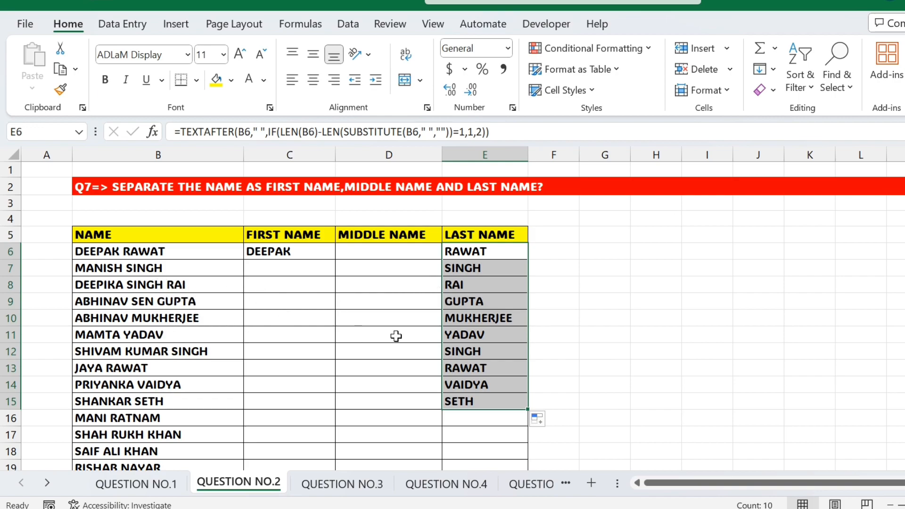
double_click(528, 409)
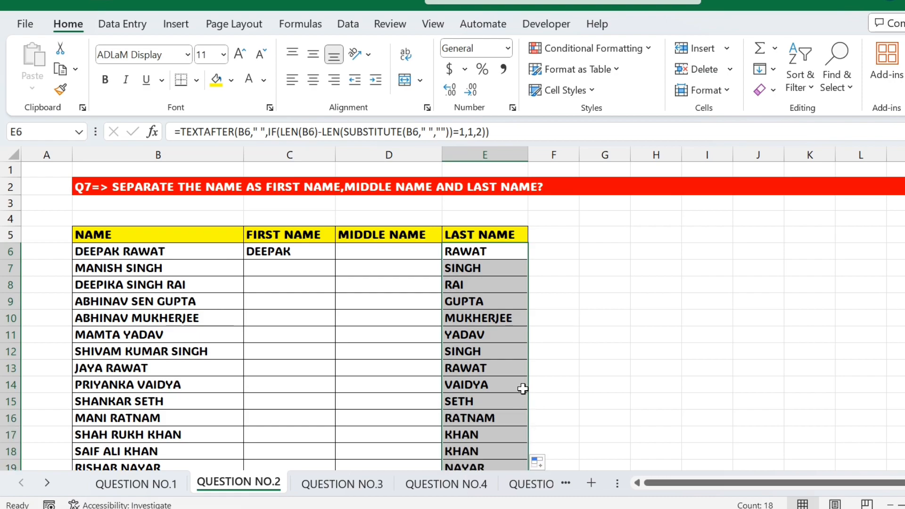
click(491, 253)
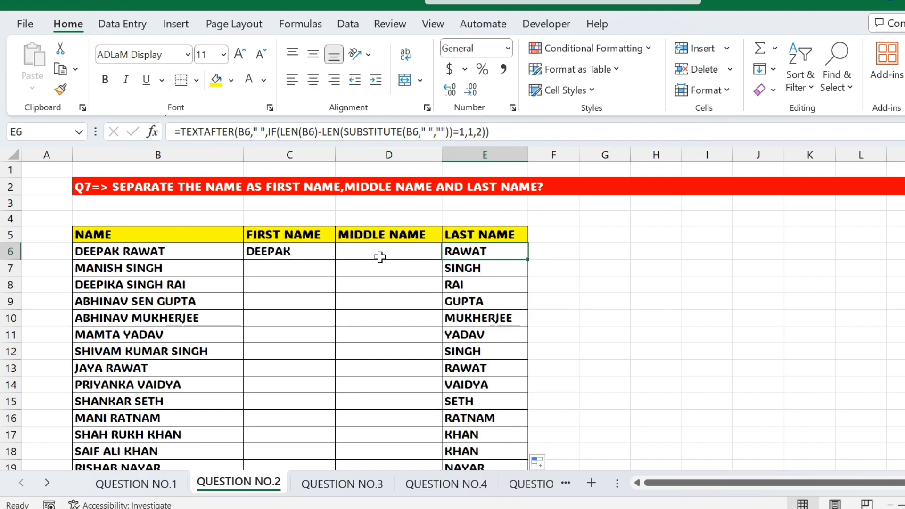
Step: Fill the first-name formula from C6 down column C
click(314, 248)
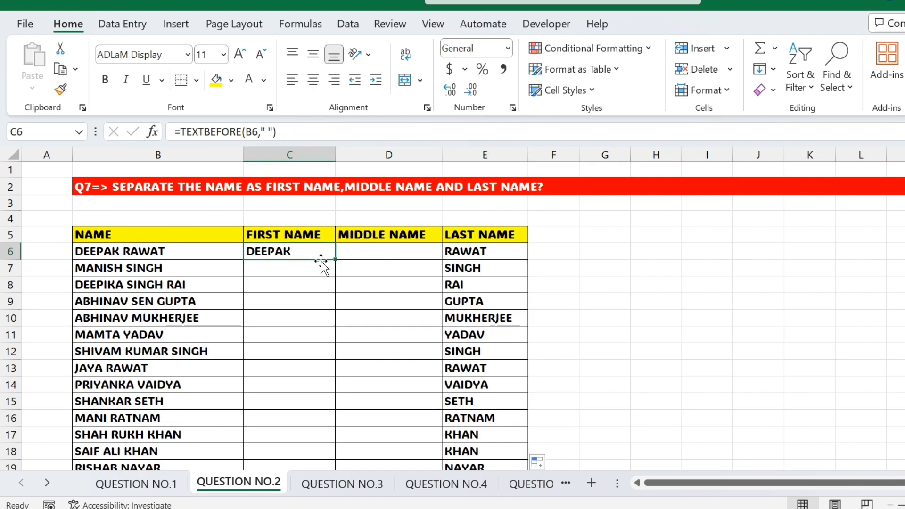
double_click(334, 260)
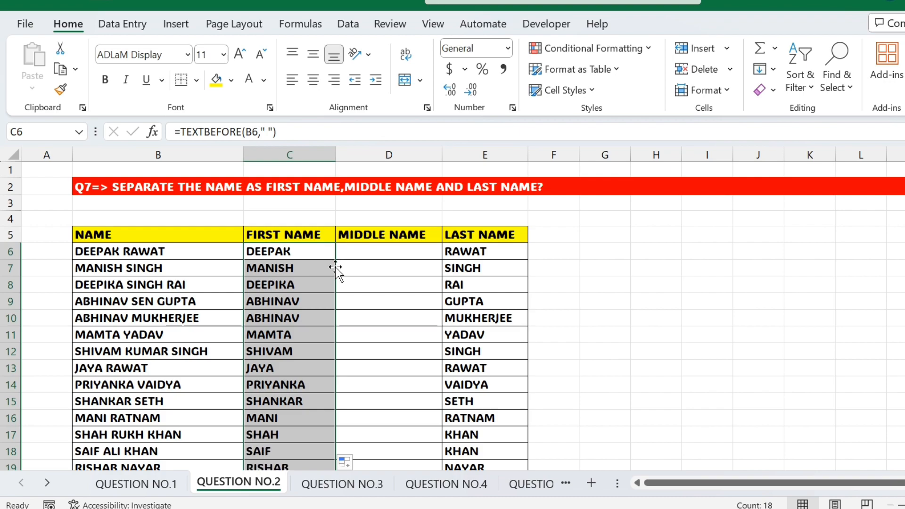
click(366, 255)
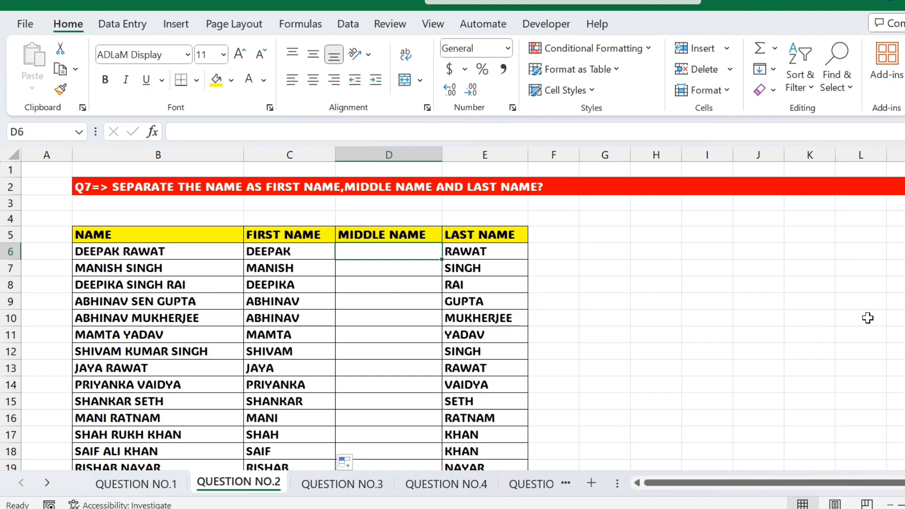
Step: Enter =TEXTBEFORE(B6," ",2) in D6 and copy it down to D8
text(=)
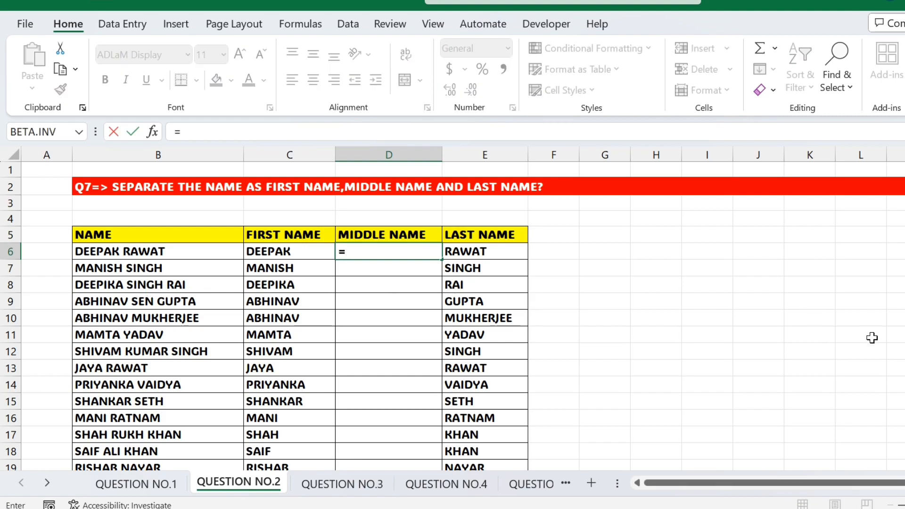
text(TEXTBEFORE()
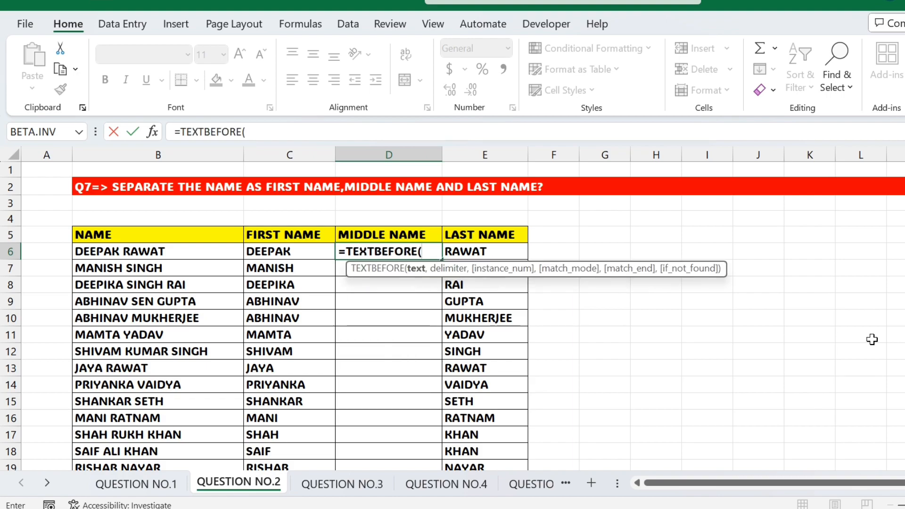
key(Left)
key(Left)
text(,)
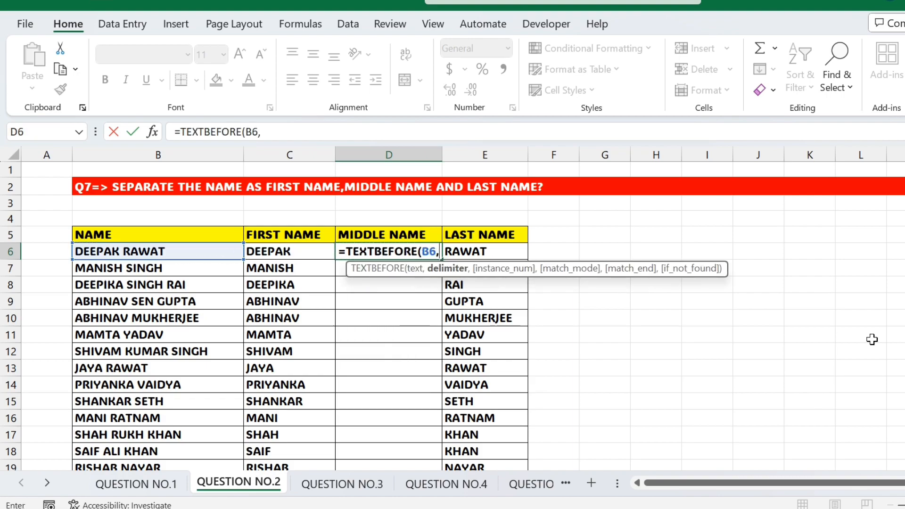
text(")
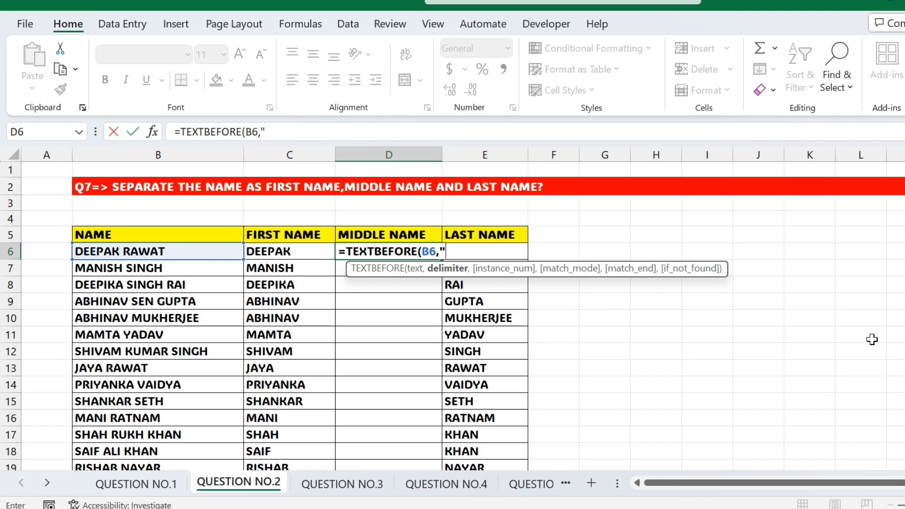
text( ",)
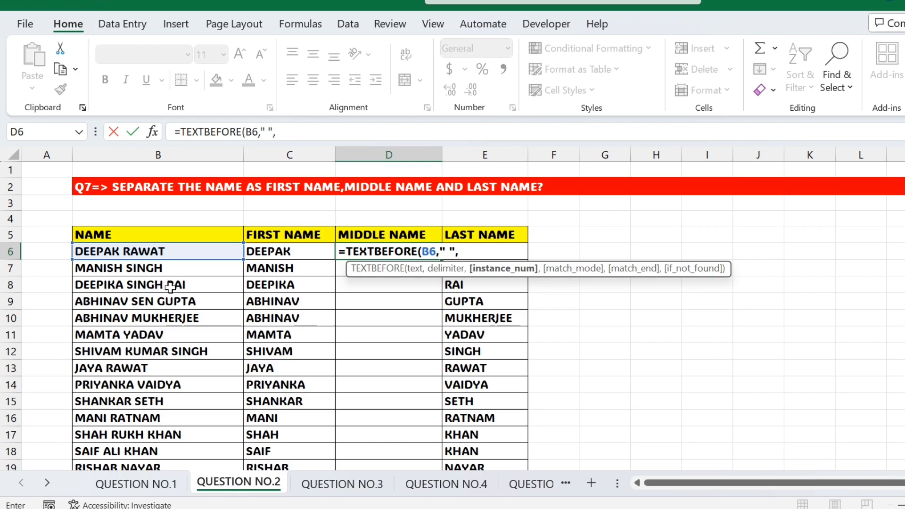
text(2))
key(Return)
click(390, 253)
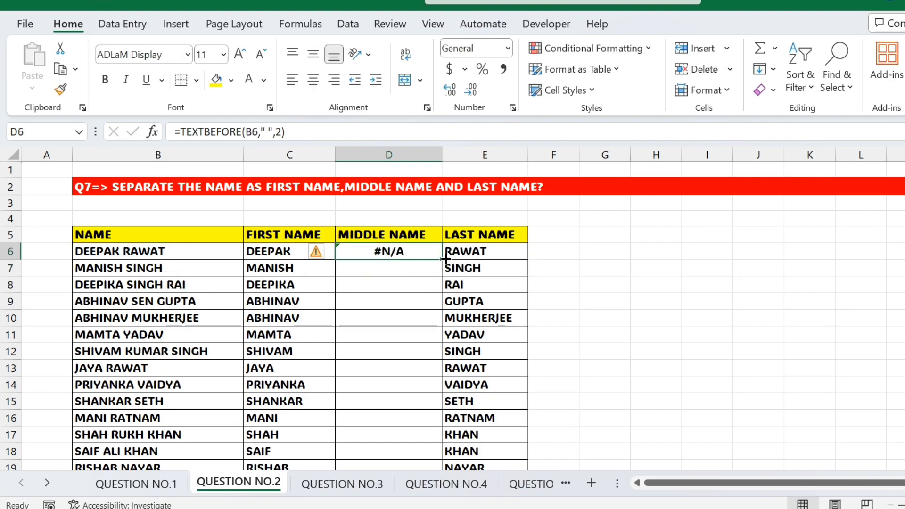
drag(445, 258, 414, 290)
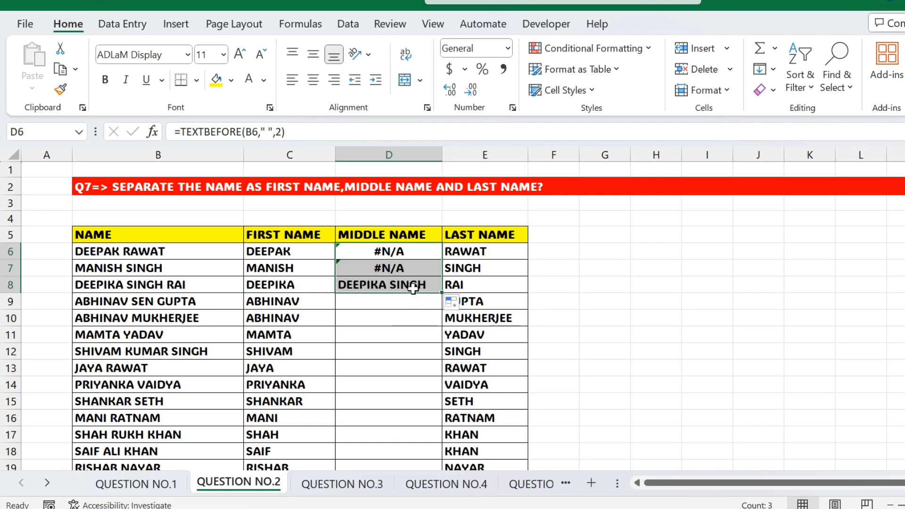
Step: Wrap D8's formula in TEXTAFTER(...," ") so it returns the middle name SINGH
click(413, 289)
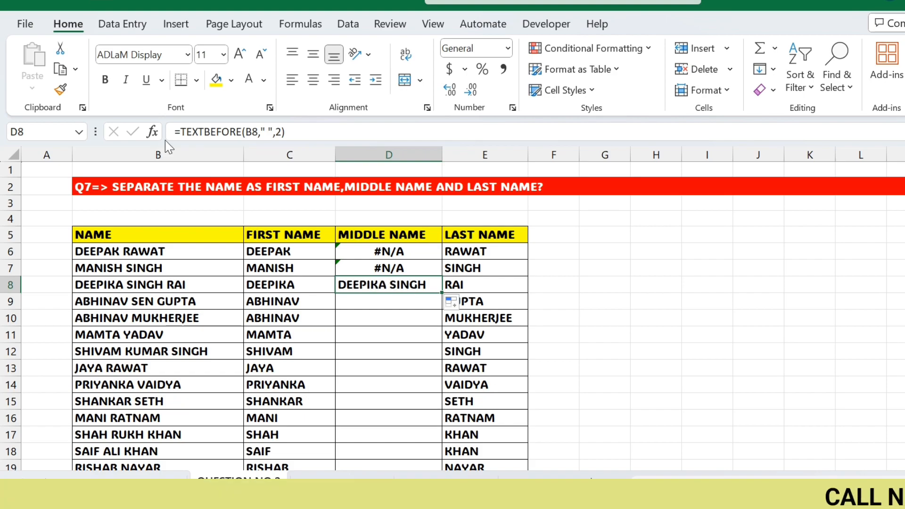
click(183, 131)
text(TEXT)
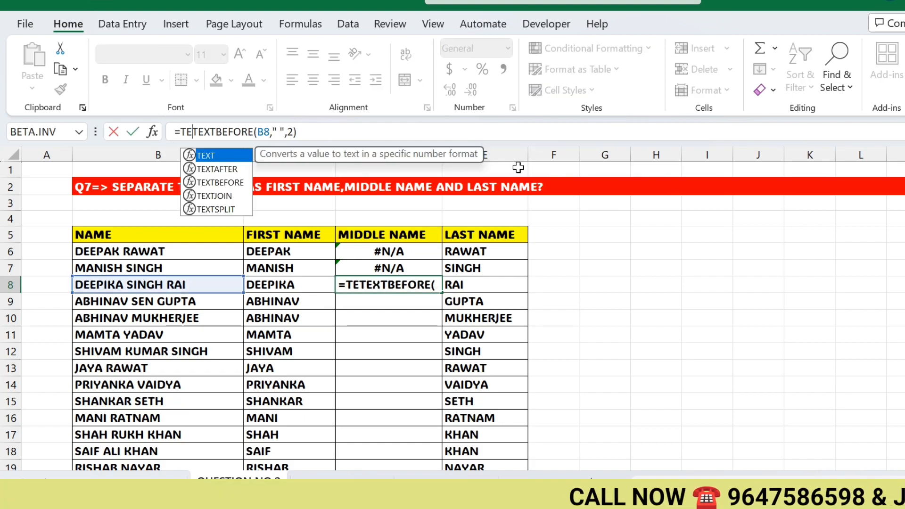
text(AFTER(TEXTBEFORE(B8)
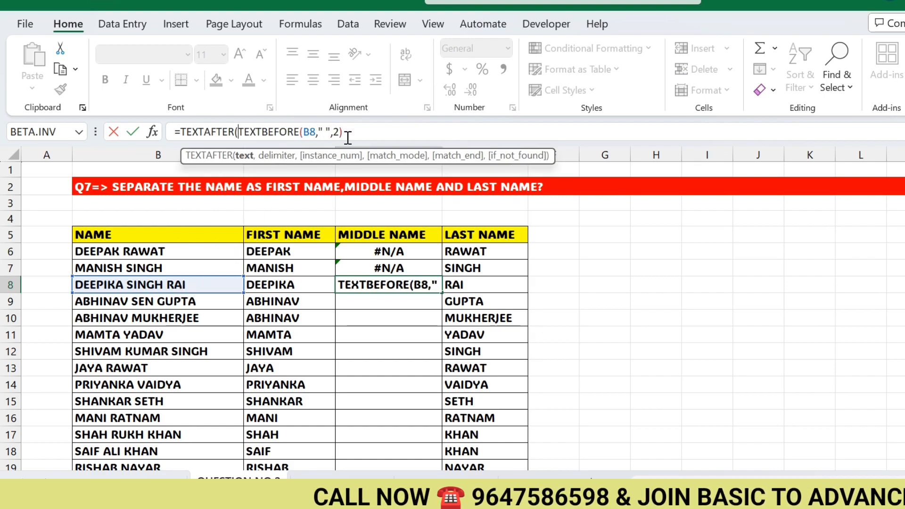
text(," ")
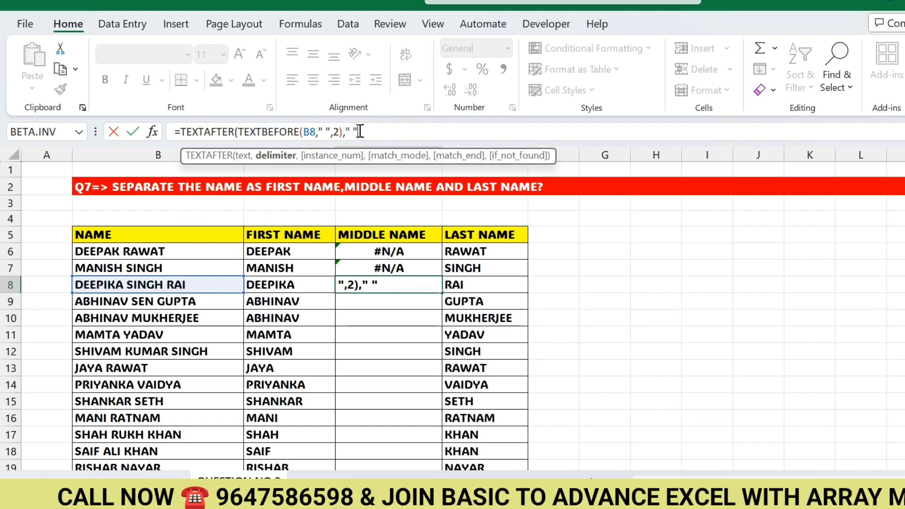
key(Return)
Step: Fill the nested middle-name formula down column D and copy it from D8 into D6
click(389, 251)
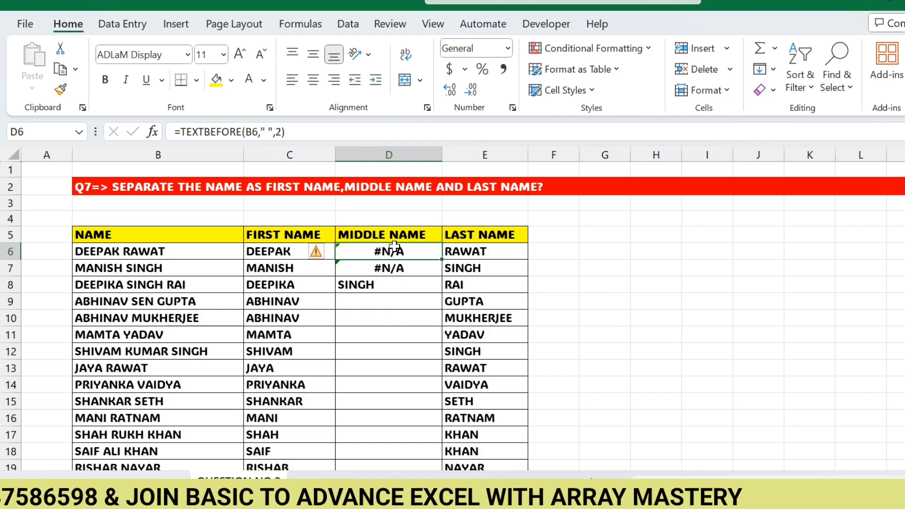
key(Down)
key(Down)
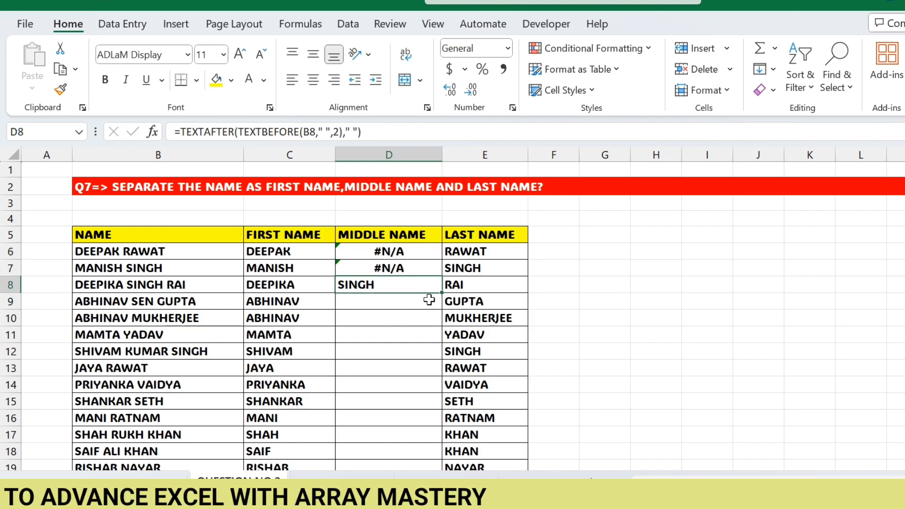
double_click(442, 294)
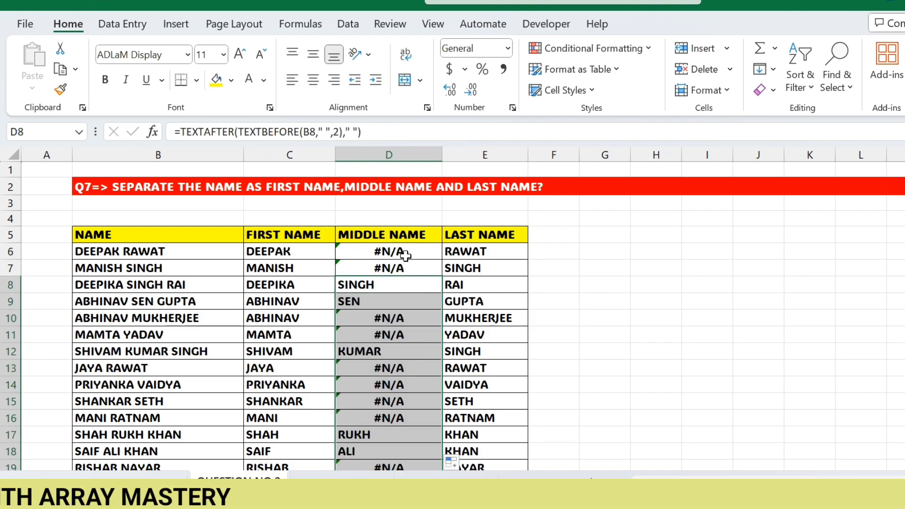
click(393, 286)
key(ctrl+c)
click(386, 250)
key(ctrl+v)
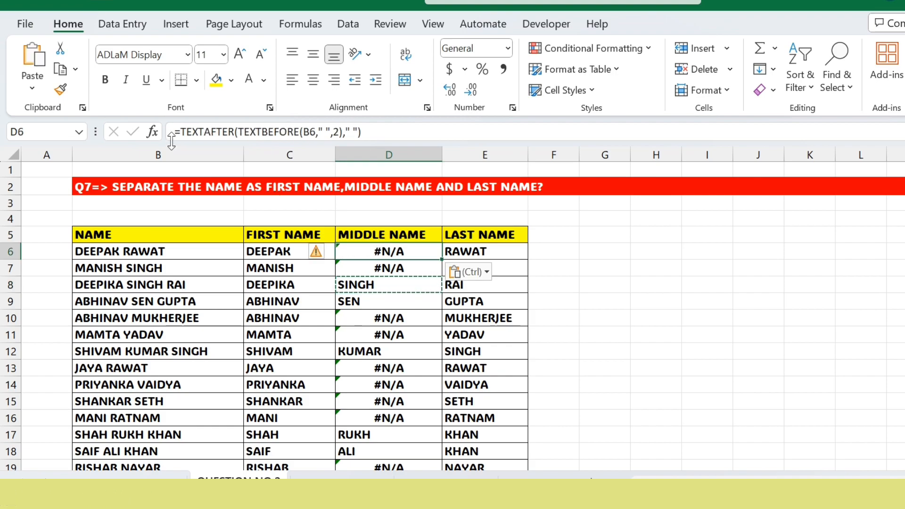
Step: Wrap D6's formula in IFERROR(...,"") and fill it down column D
click(182, 132)
text(IFERROR()
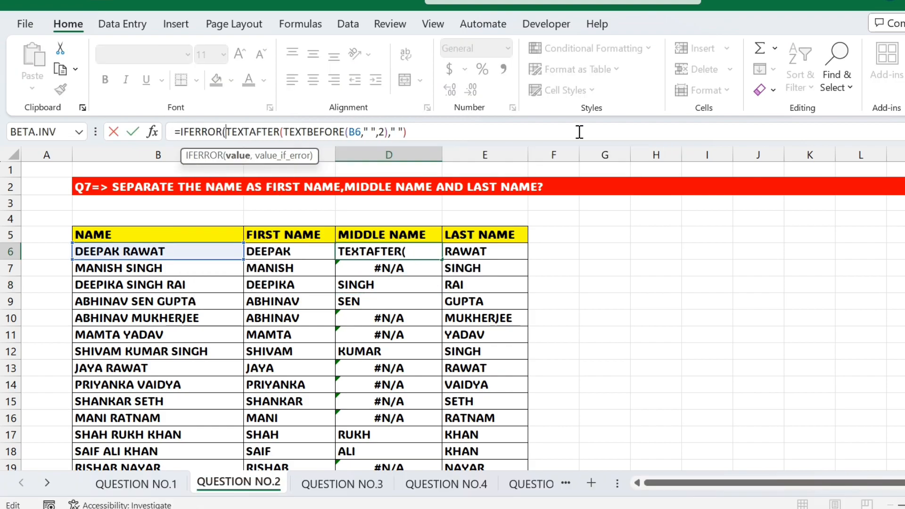
click(482, 133)
text(,""))
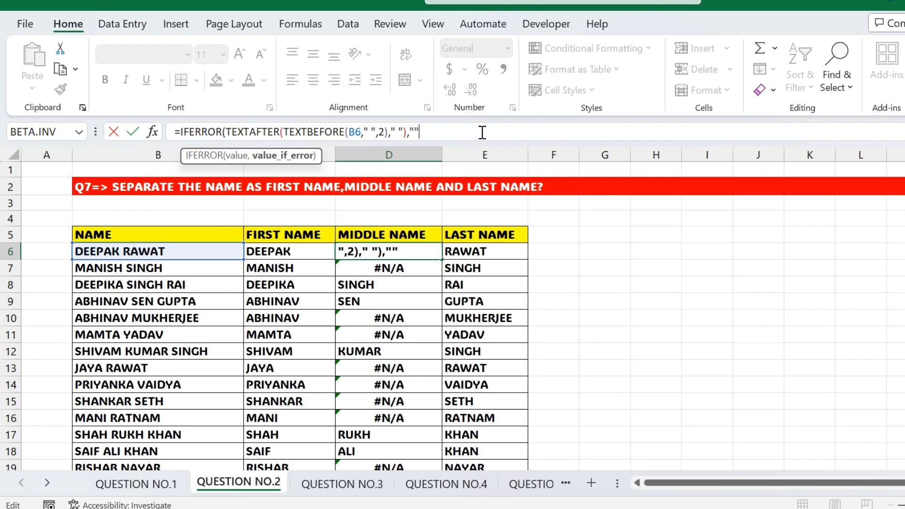
key(Return)
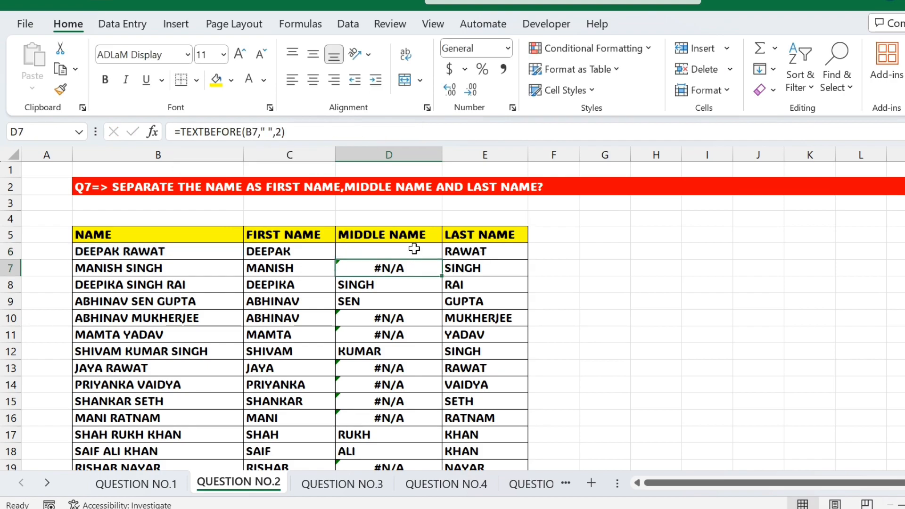
click(415, 251)
double_click(444, 260)
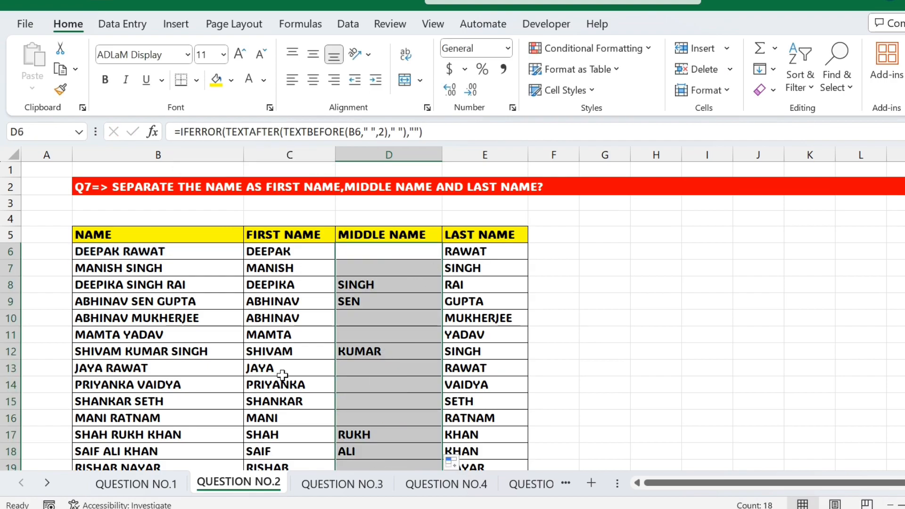
scroll(176, 418, down, 2)
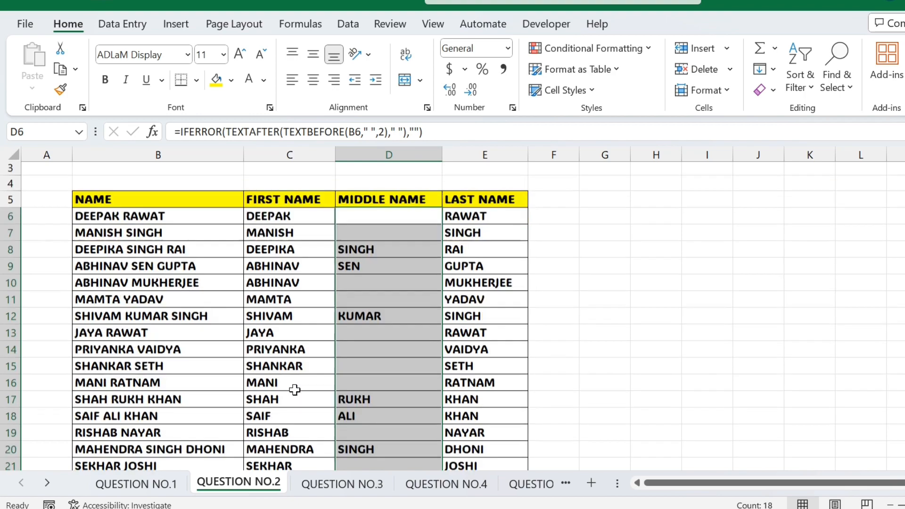
scroll(391, 349, up, 2)
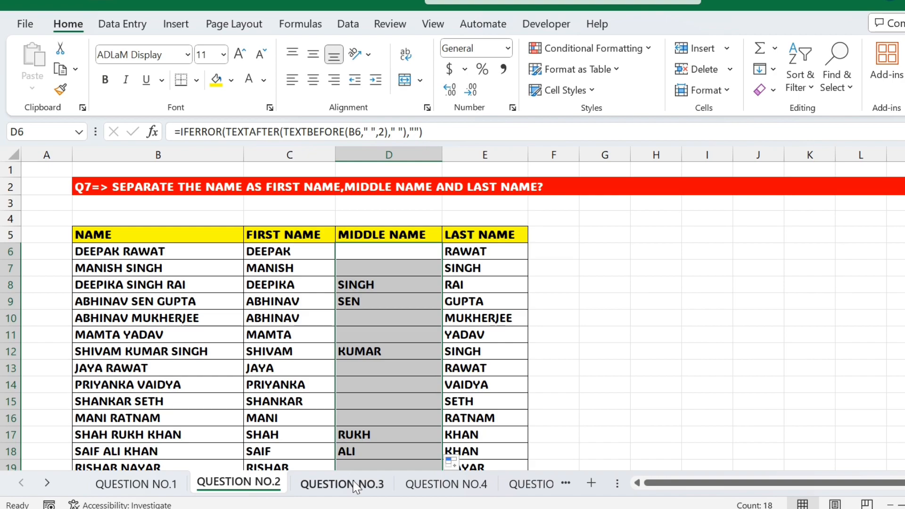
Step: On QUESTION NO.3, enter =IF(AND(D6>=35,E6>=35),"PASS","FAIL") in F6
click(355, 486)
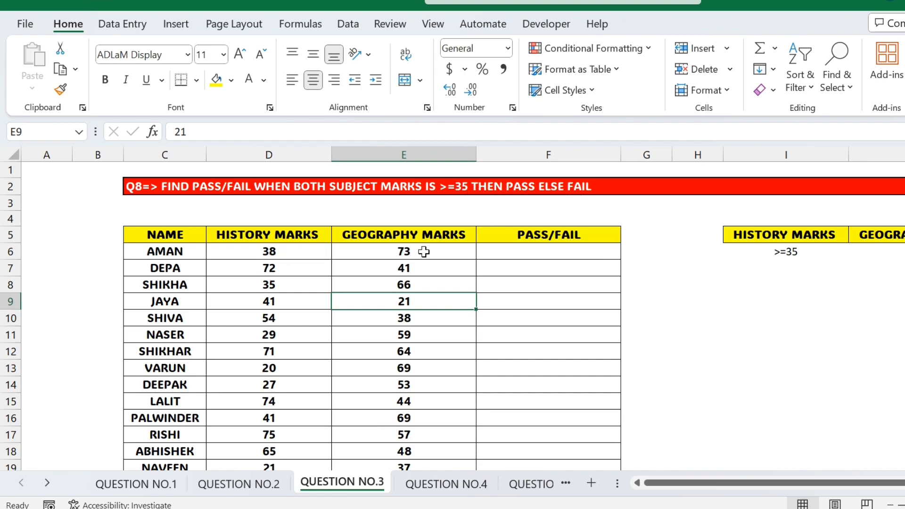
click(542, 255)
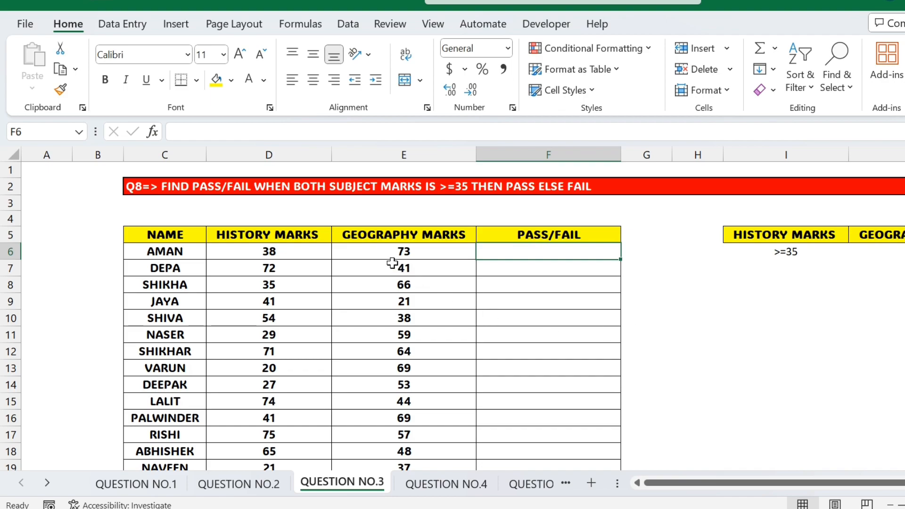
text(=)
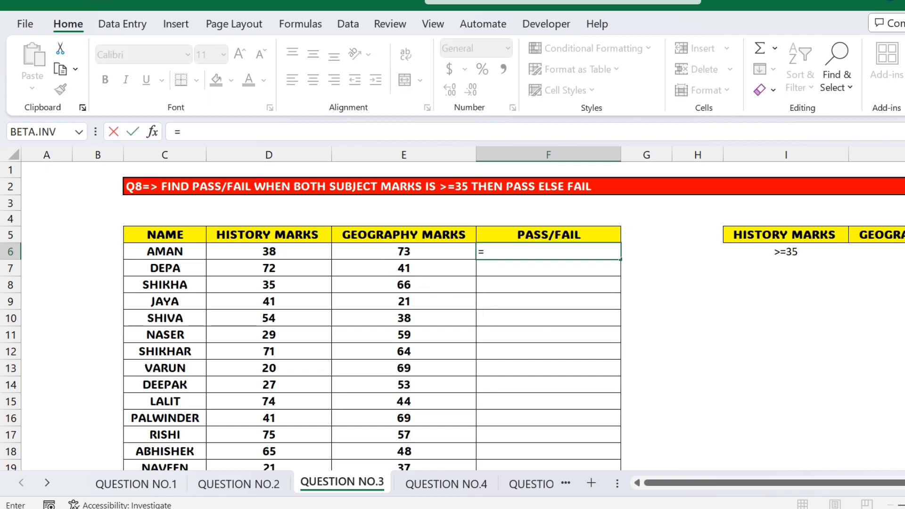
key(Escape)
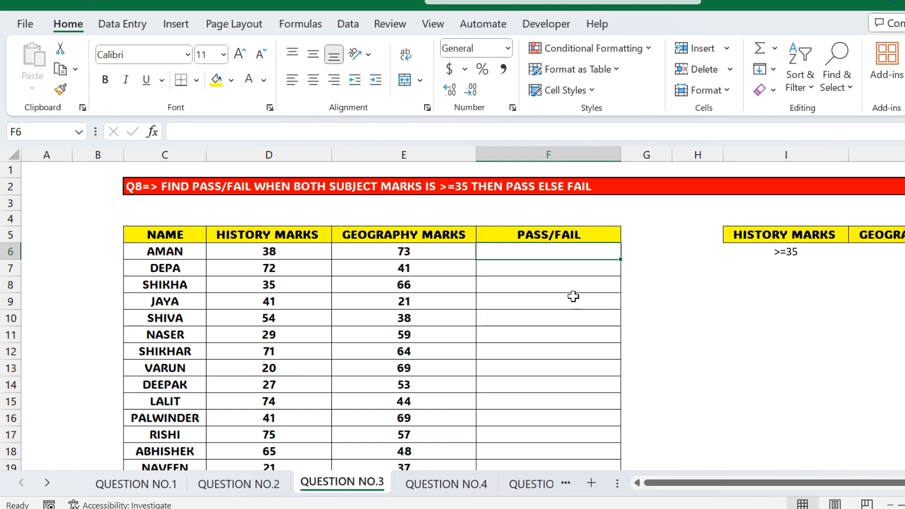
text(=I)
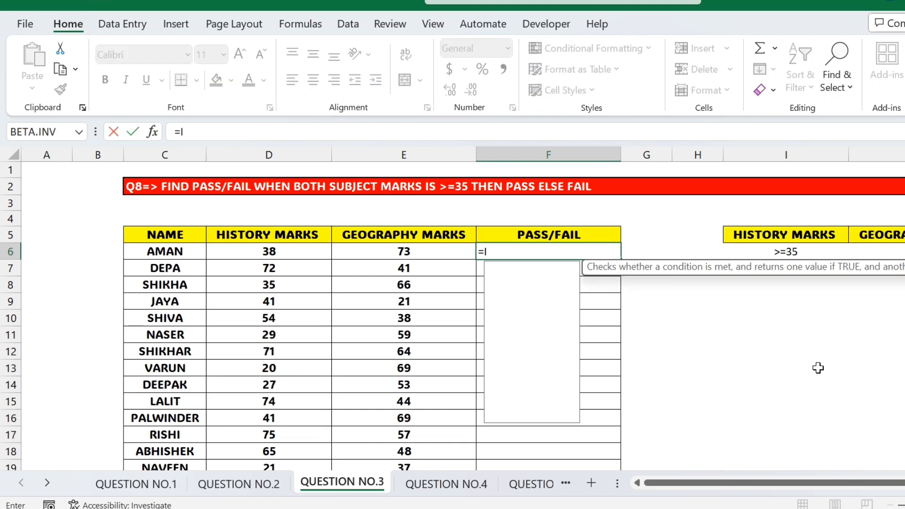
text(F(AND()
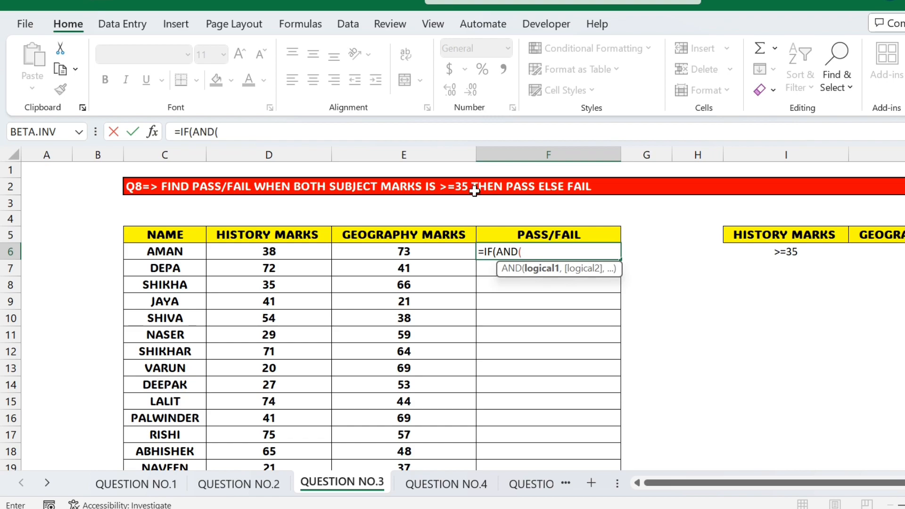
click(286, 251)
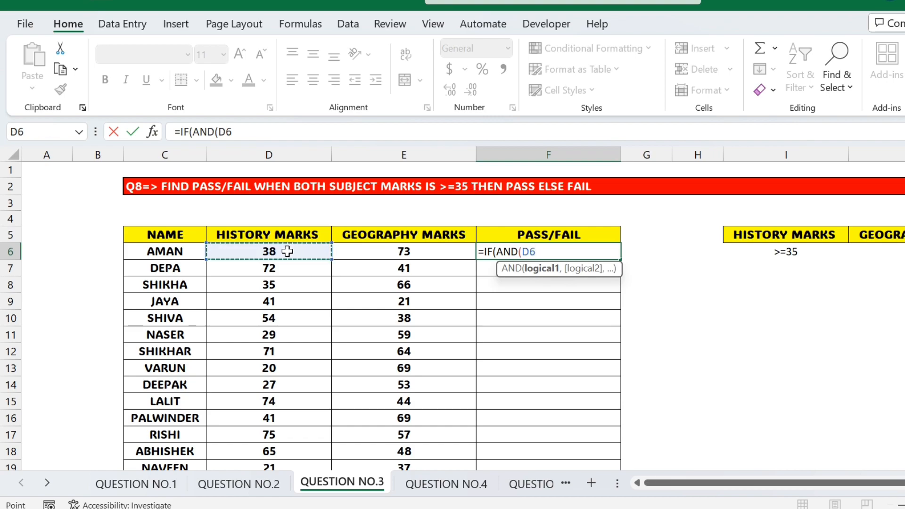
text(>=35,)
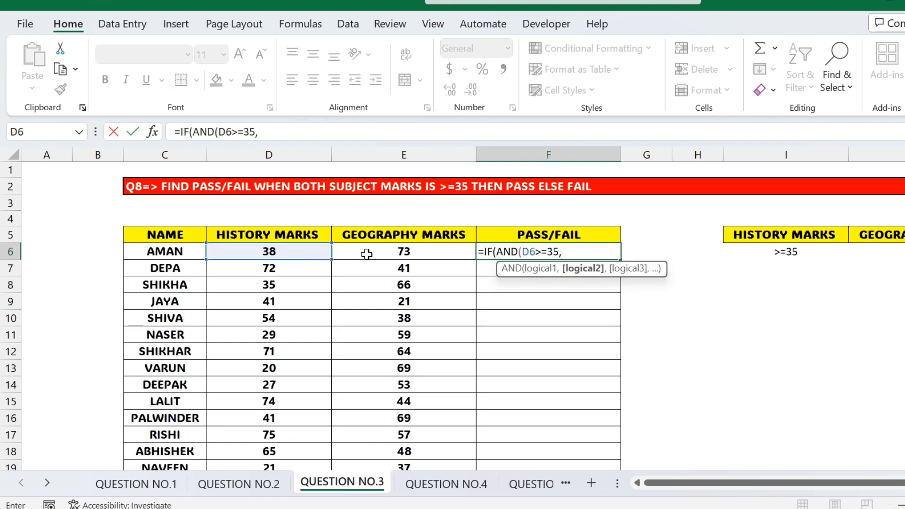
click(386, 251)
text(>=)
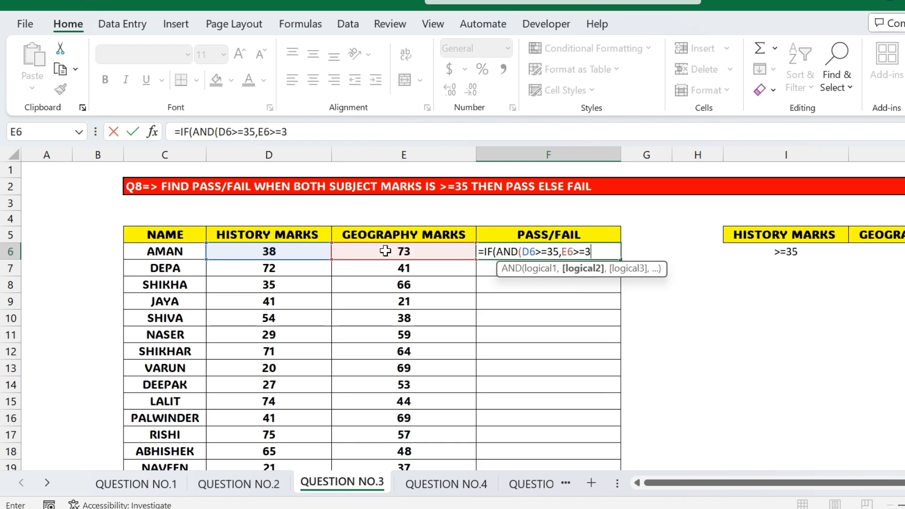
text(35))
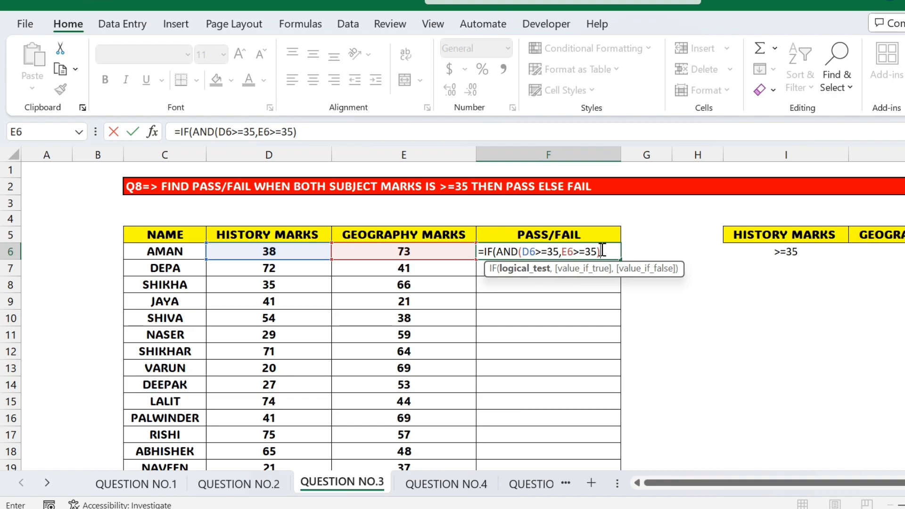
text(,)
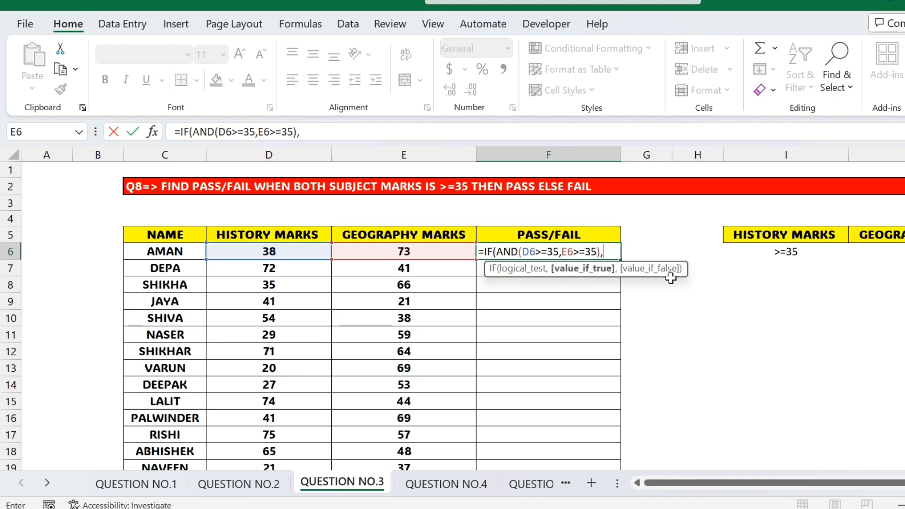
text("PASS")
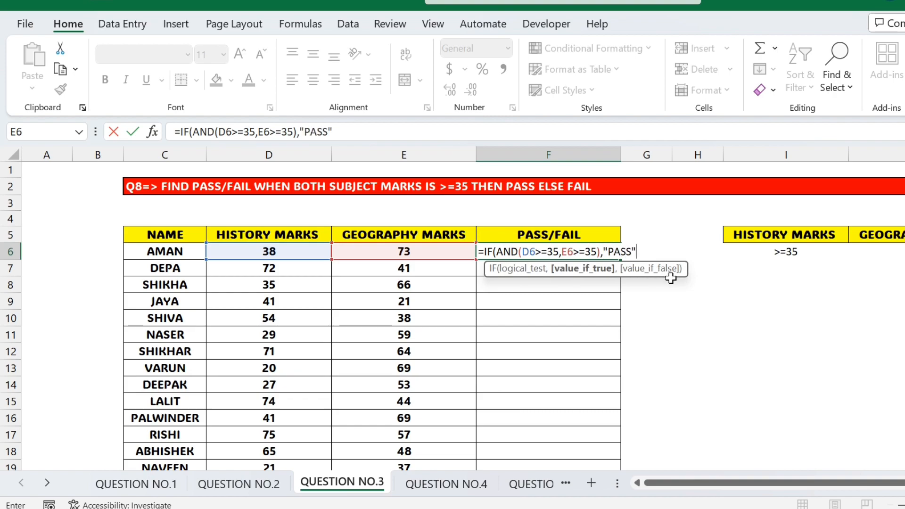
text(,"FAIL)
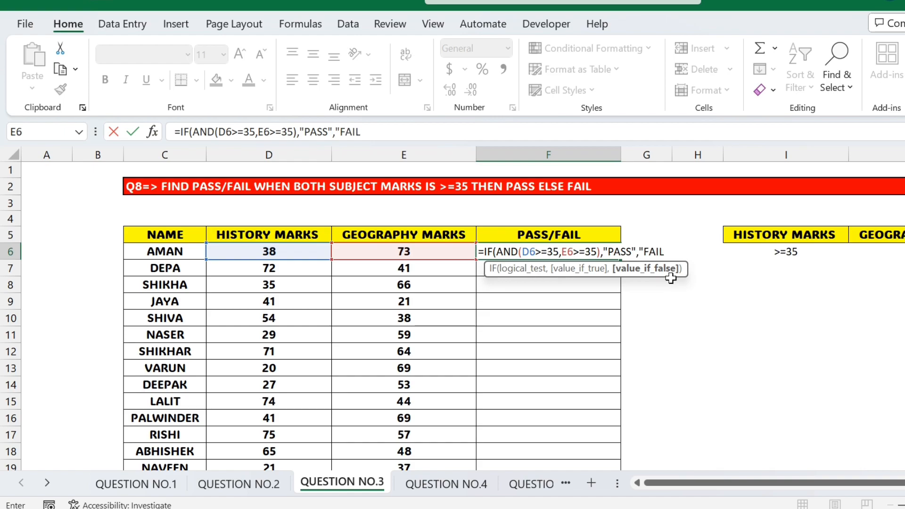
key(Return)
Step: Fill the PASS/FAIL formula from F6 down column F
click(552, 260)
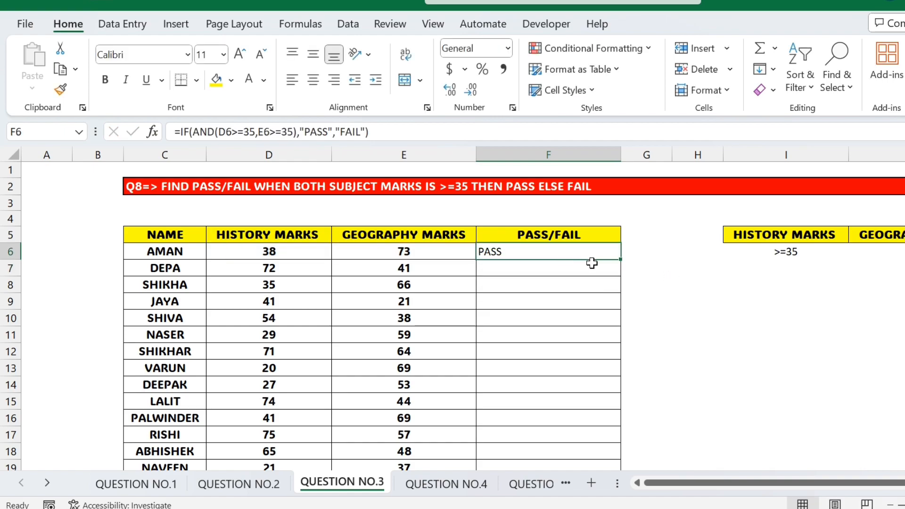
click(627, 261)
click(608, 253)
double_click(621, 259)
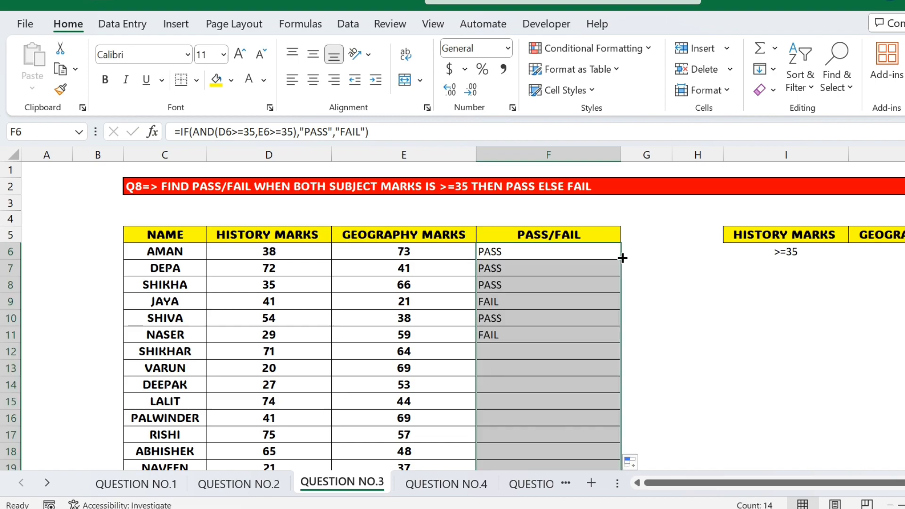
Step: Test the result by changing E9's geography mark to 36, then undo to restore 21
click(515, 308)
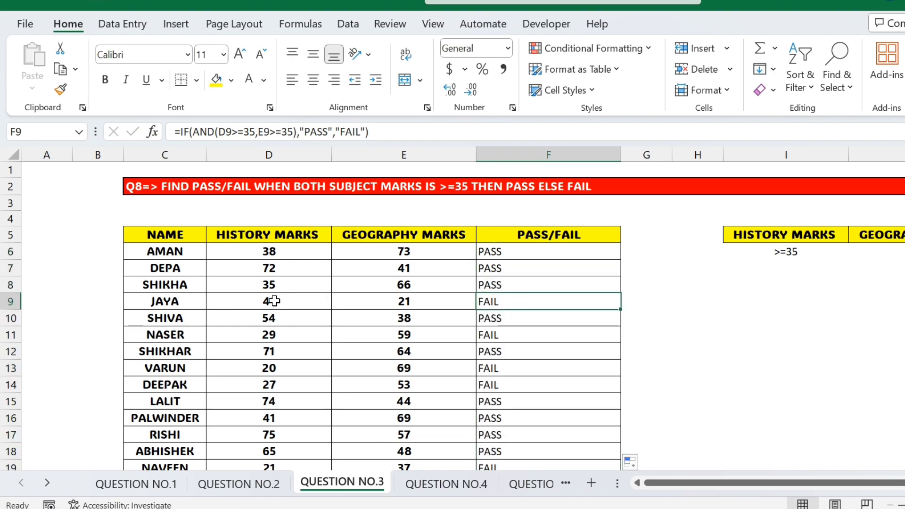
click(436, 300)
text(36)
key(Tab)
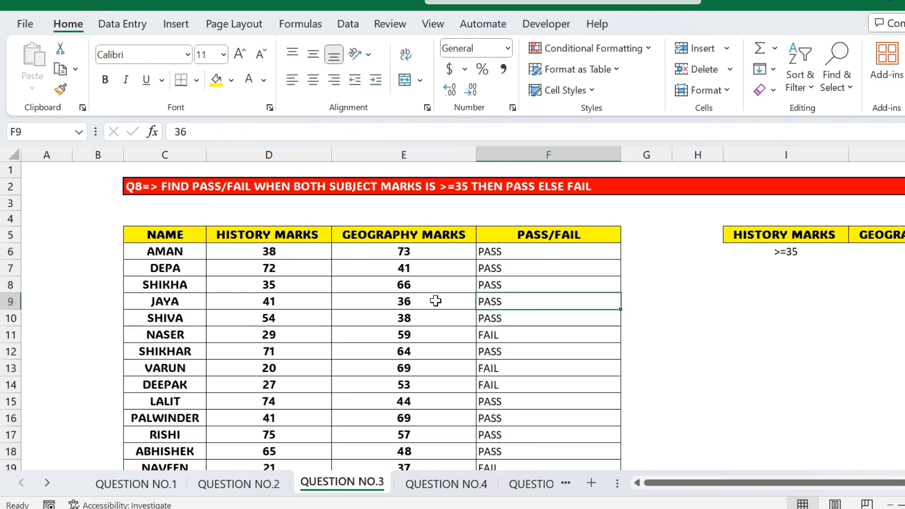
click(435, 300)
key(ctrl+z)
click(452, 477)
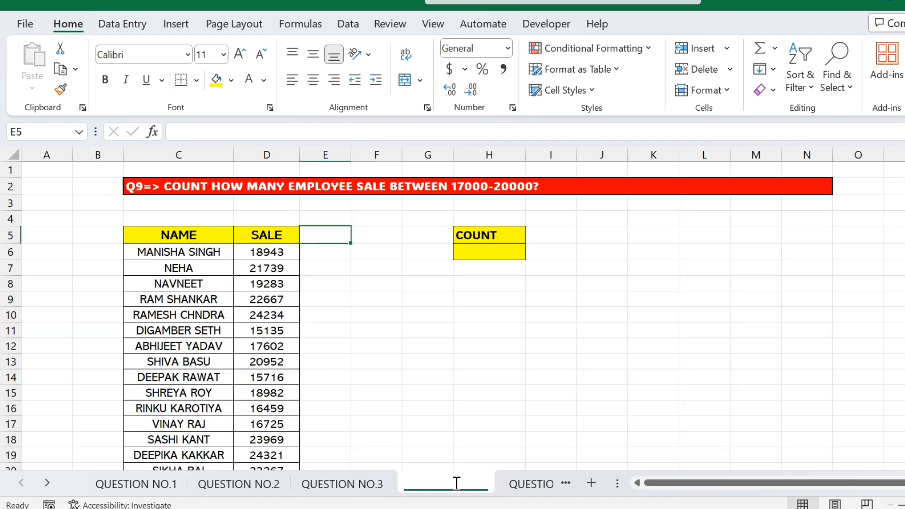
click(359, 485)
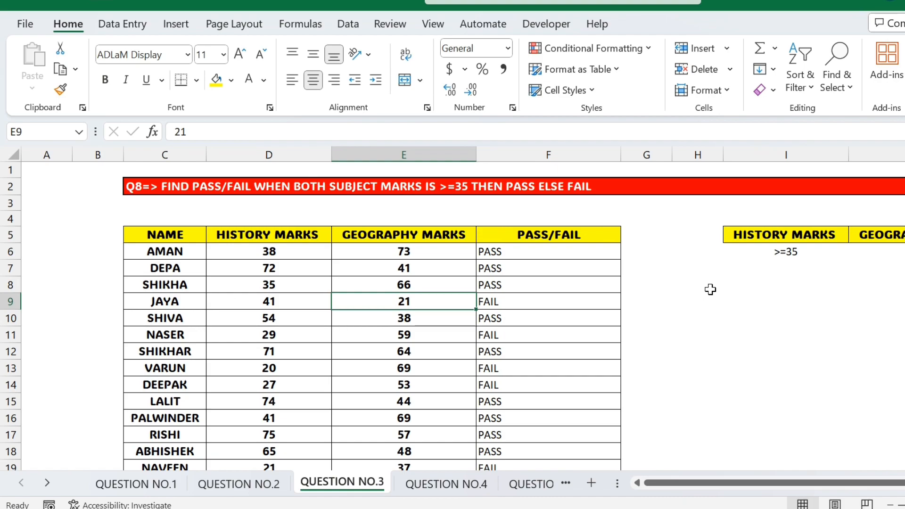
Step: On QUESTION NO.4, start a COUNTIF in H6 over sales D6:D30, then abandon it
click(455, 484)
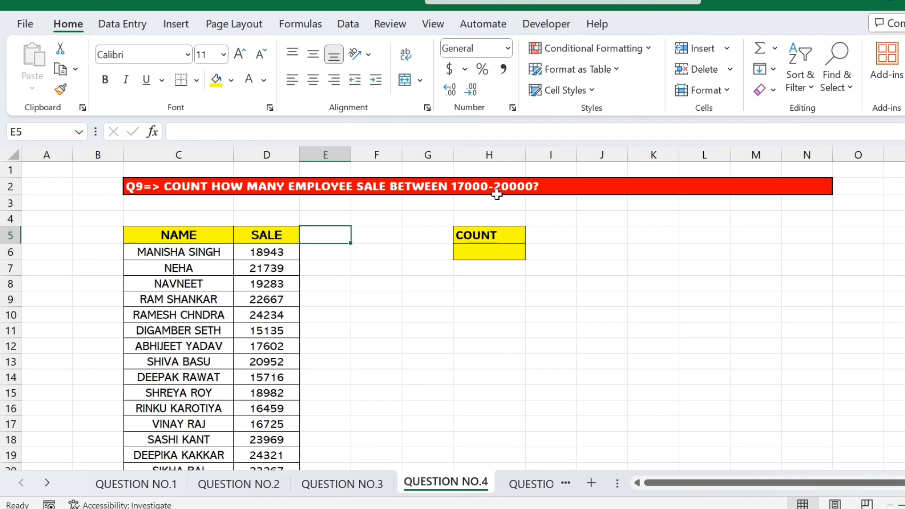
click(505, 247)
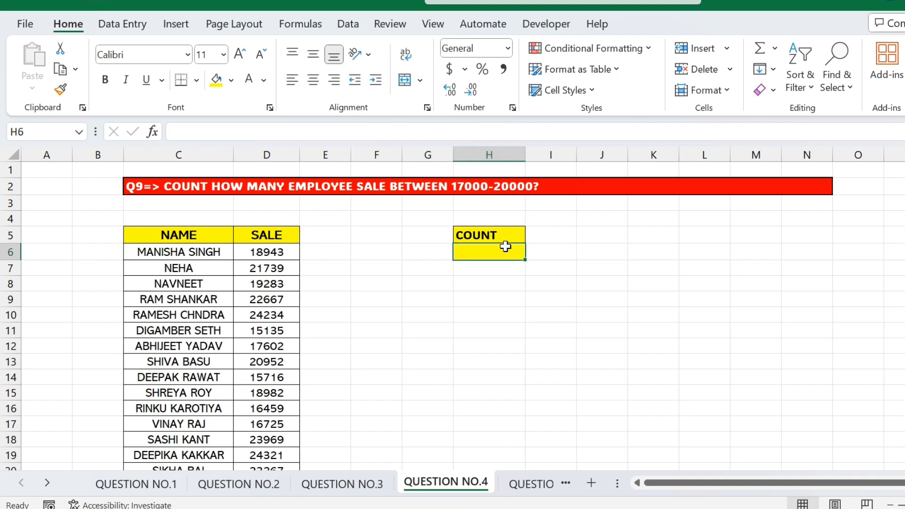
text(=CO)
key(Escape)
key(Escape)
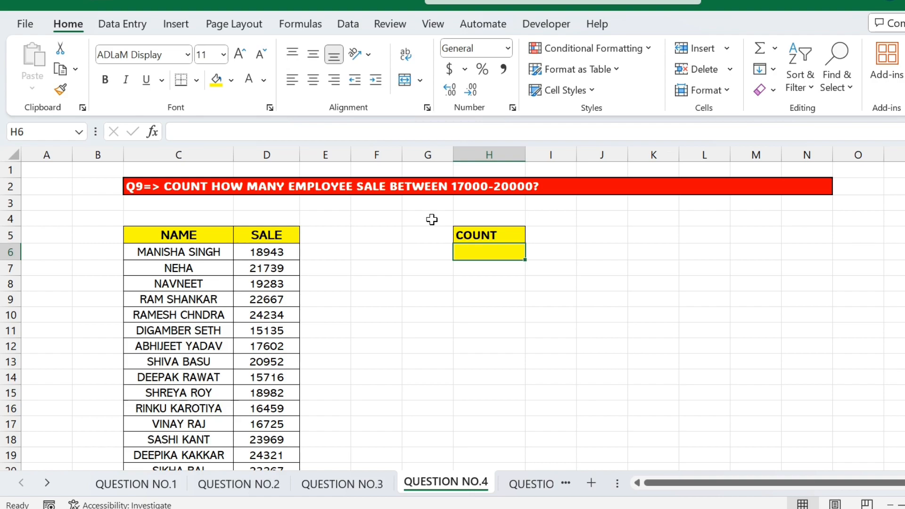
text(=COUNTIF()
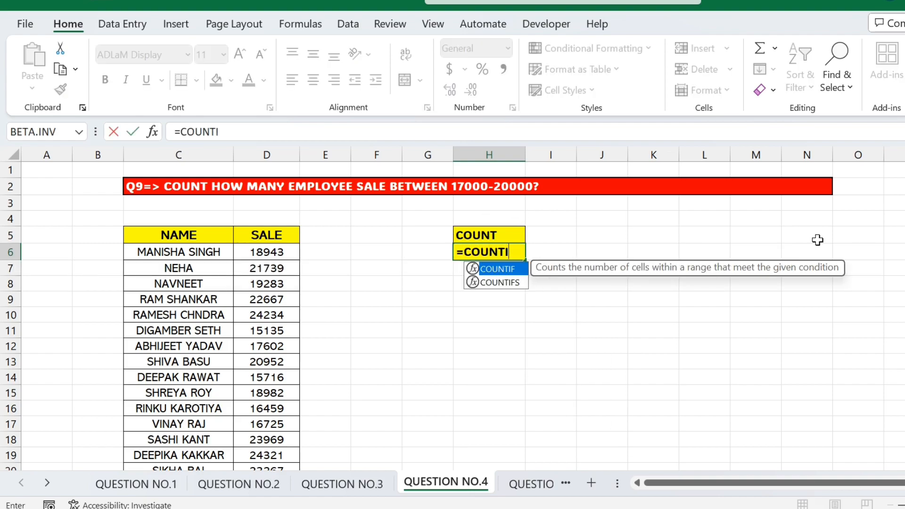
key(Left)
key(Left)
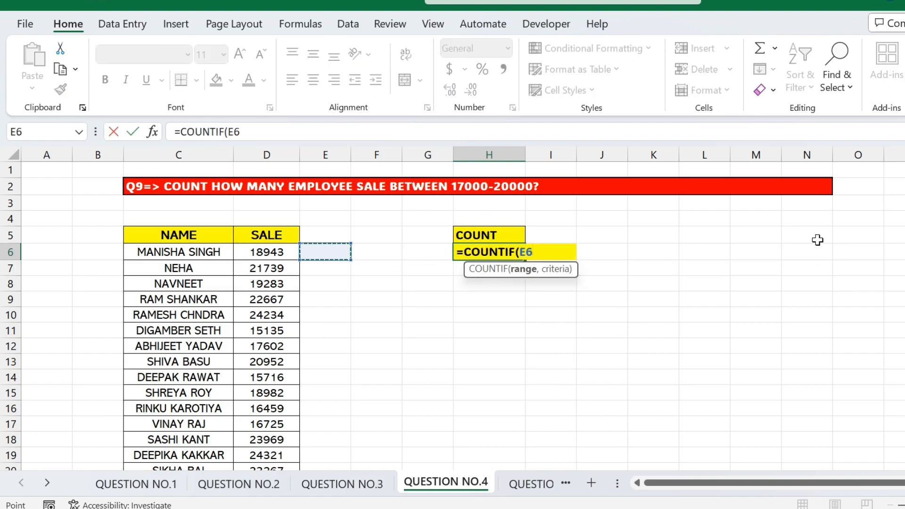
key(ctrl+shift+Down)
scroll(761, 306, up, 4)
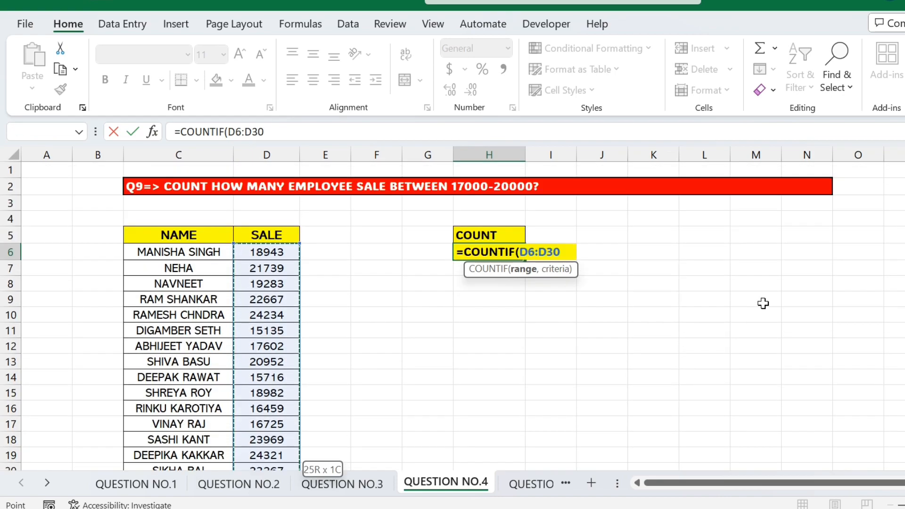
text(,)
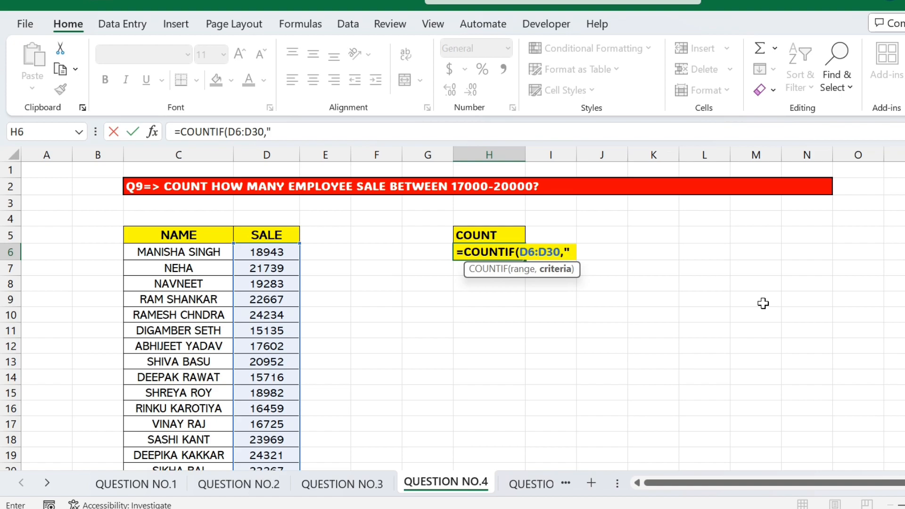
key(Escape)
Step: Enter =COUNTIFS(D6:D30,">=17000",D6:D30,"<=20000") in H6, returning 6
text(=)
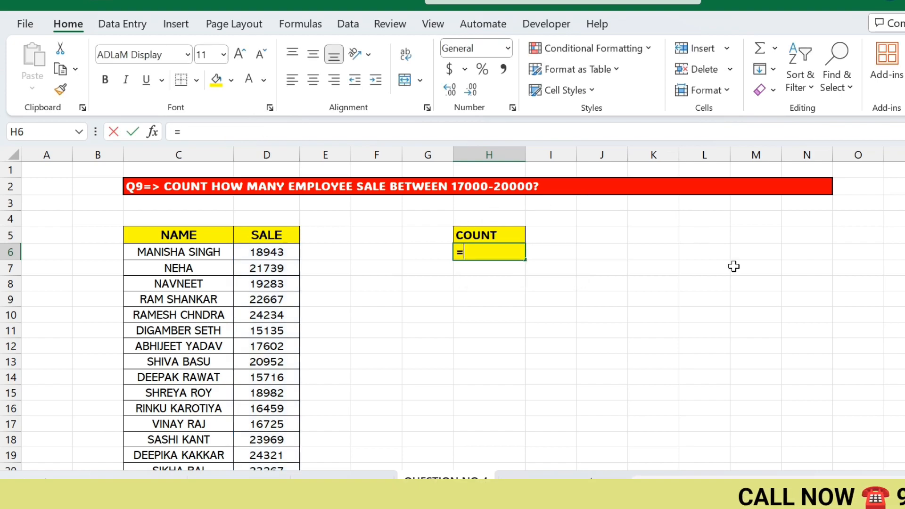
text(COUNTIFS)
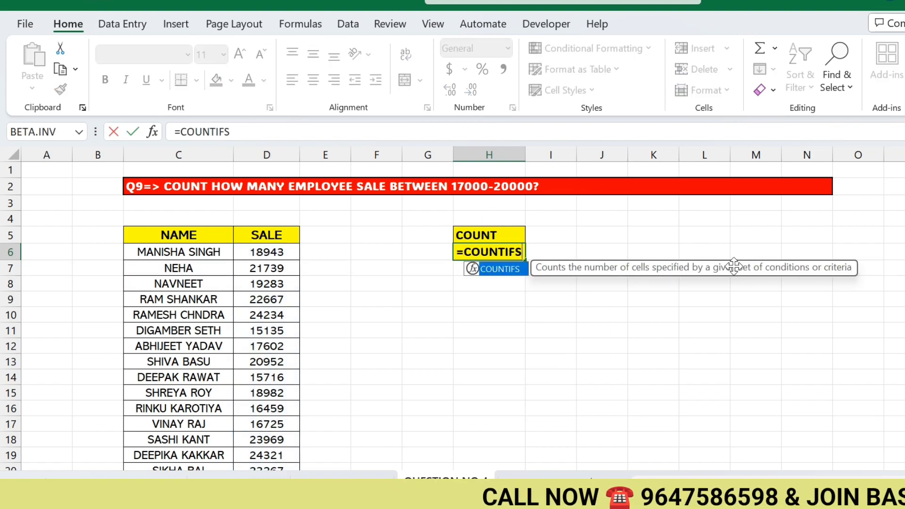
text(()
key(Left)
key(Left)
key(Left)
key(Left)
key(Left)
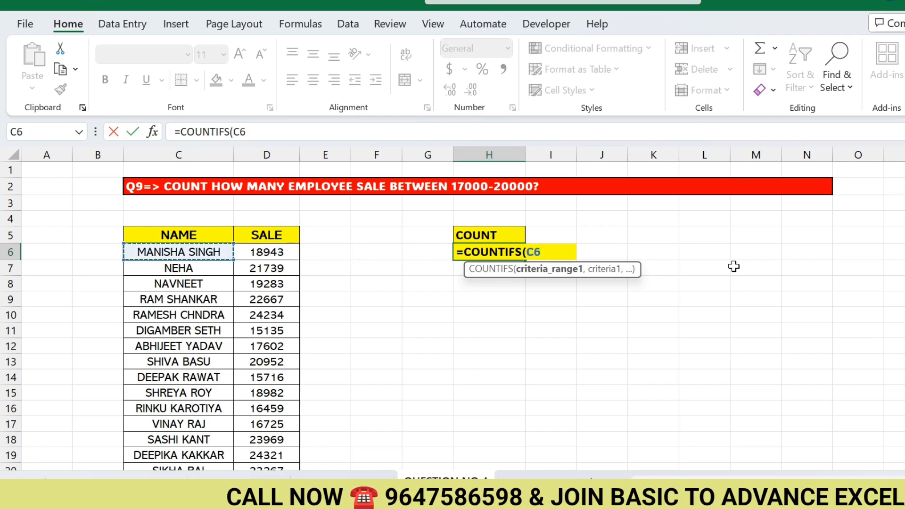
key(Right)
key(ctrl+shift+Down)
text(,)
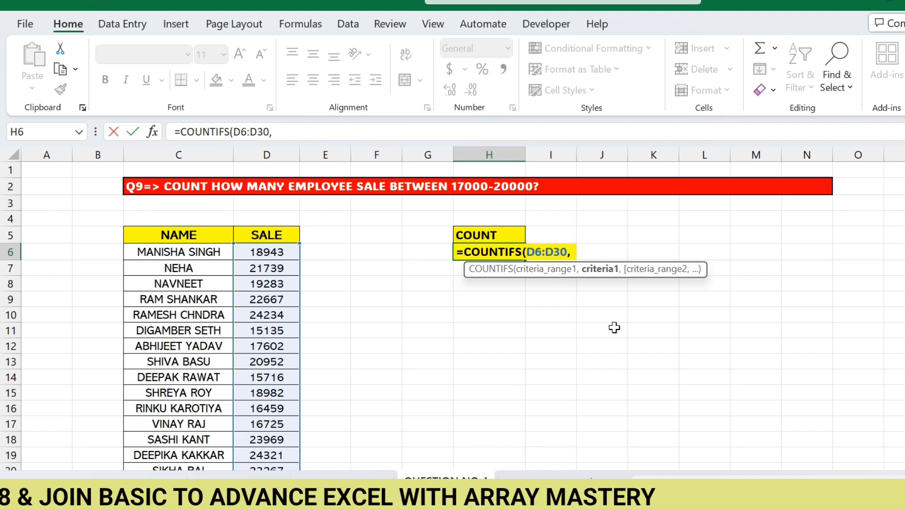
text(">)
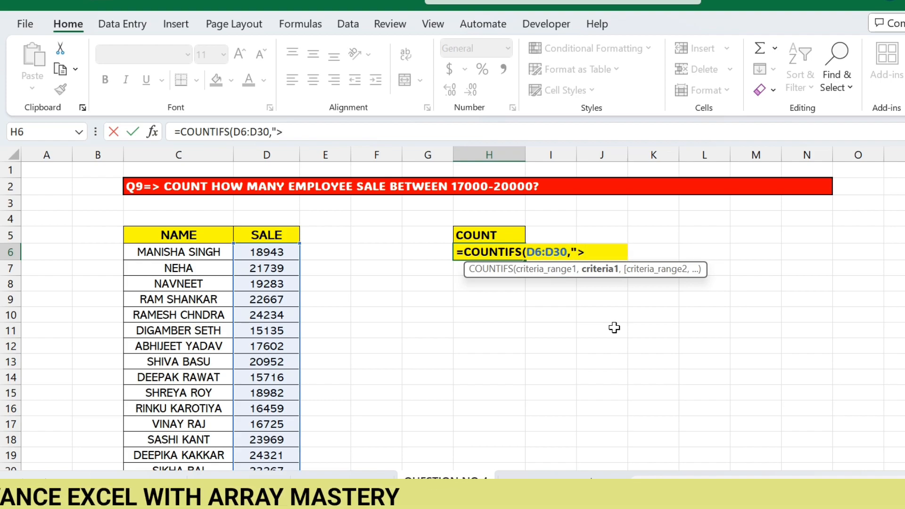
text(=)
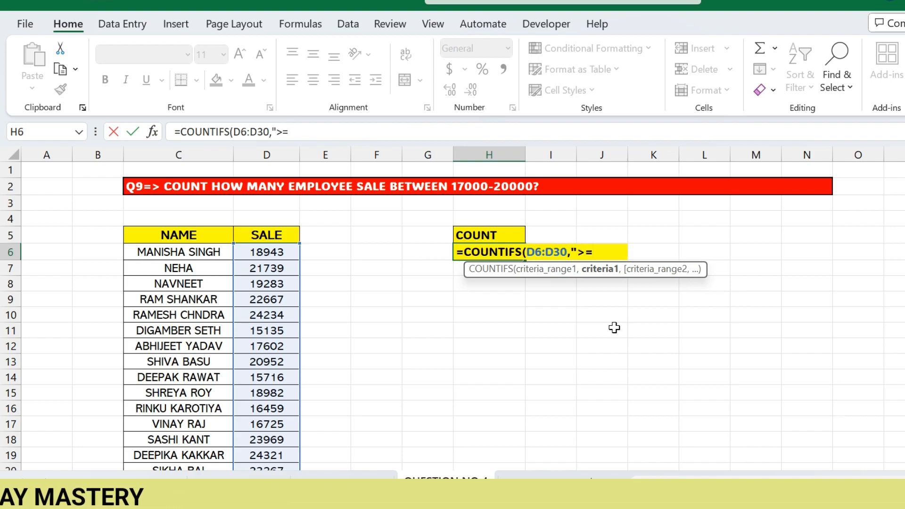
text(170)
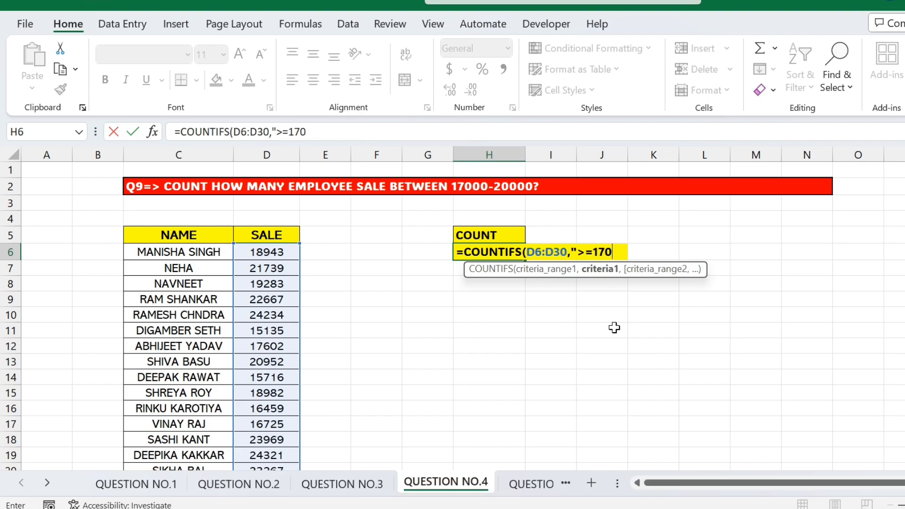
text(00")
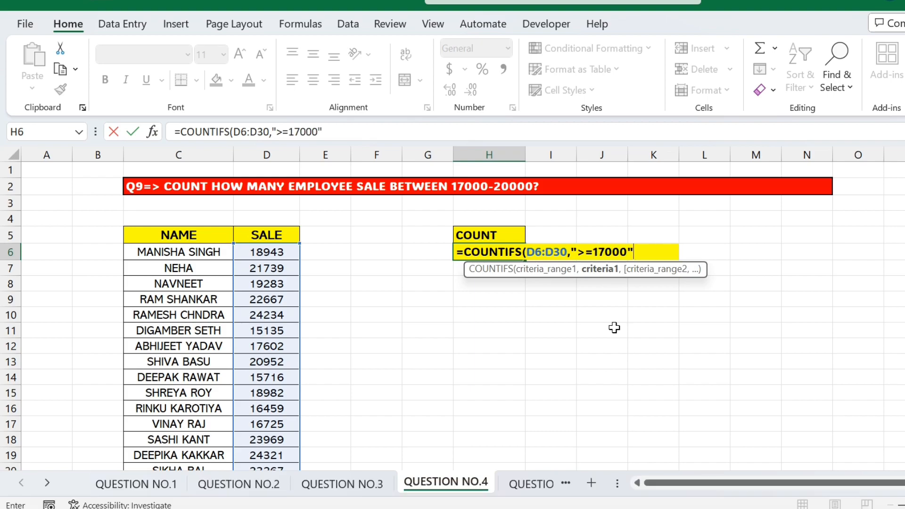
text(,)
key(Left)
key(Left)
key(Left)
key(Left)
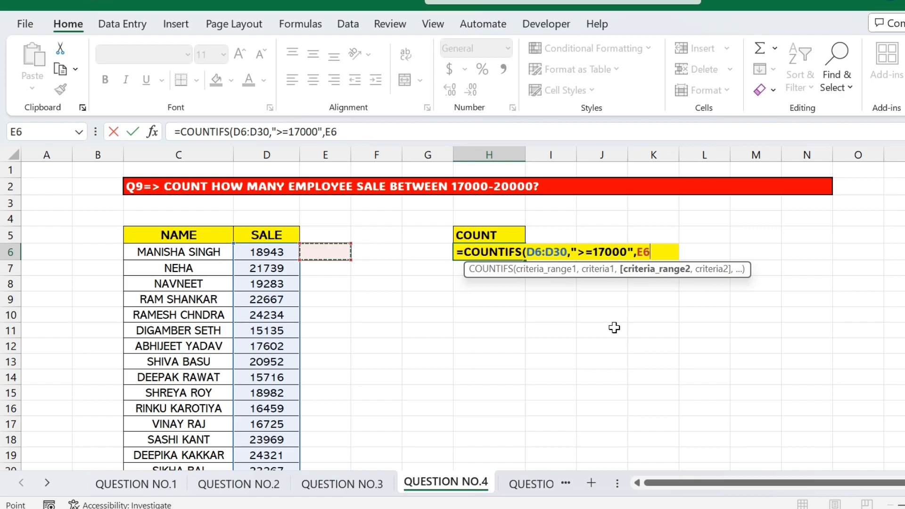
key(ctrl+shift+Down)
scroll(661, 359, up, 4)
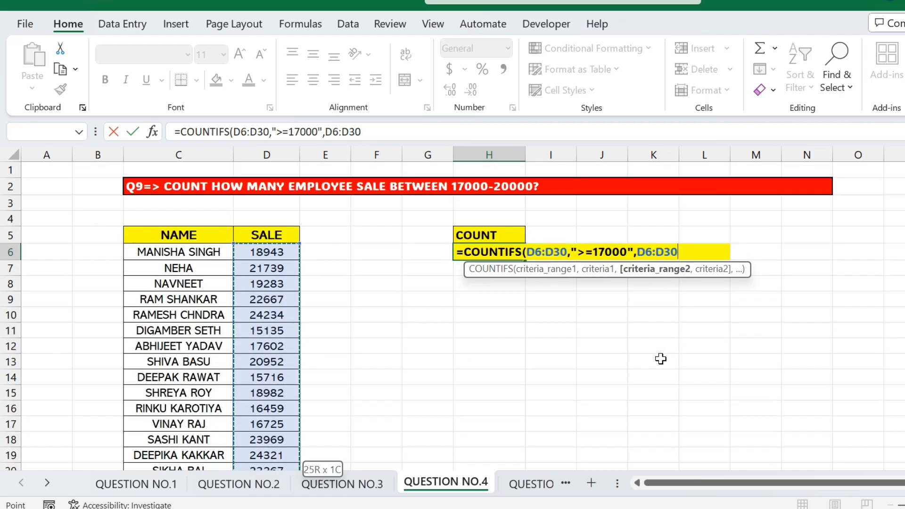
text(,"<)
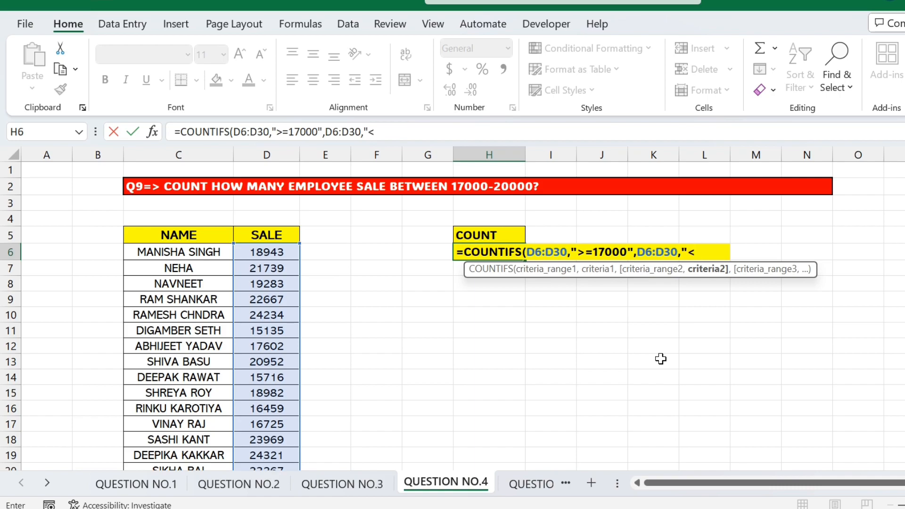
text(=20000)
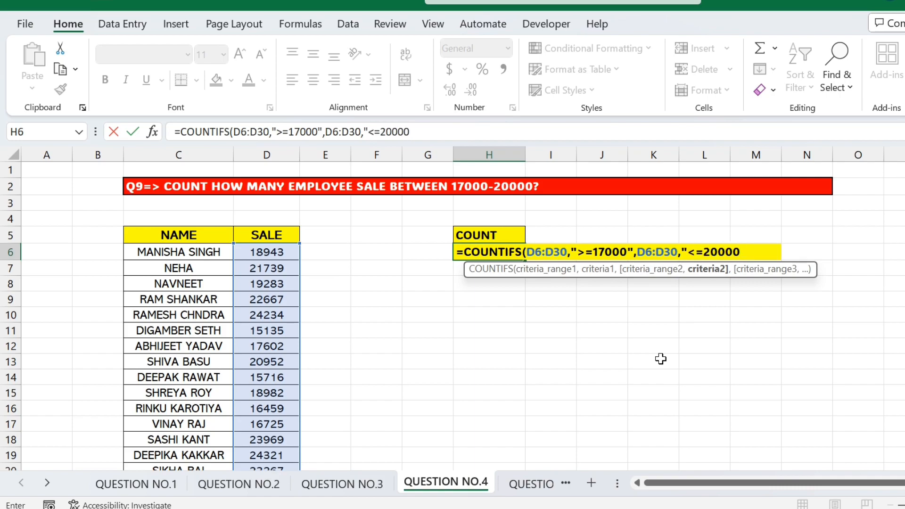
key(Return)
key(Up)
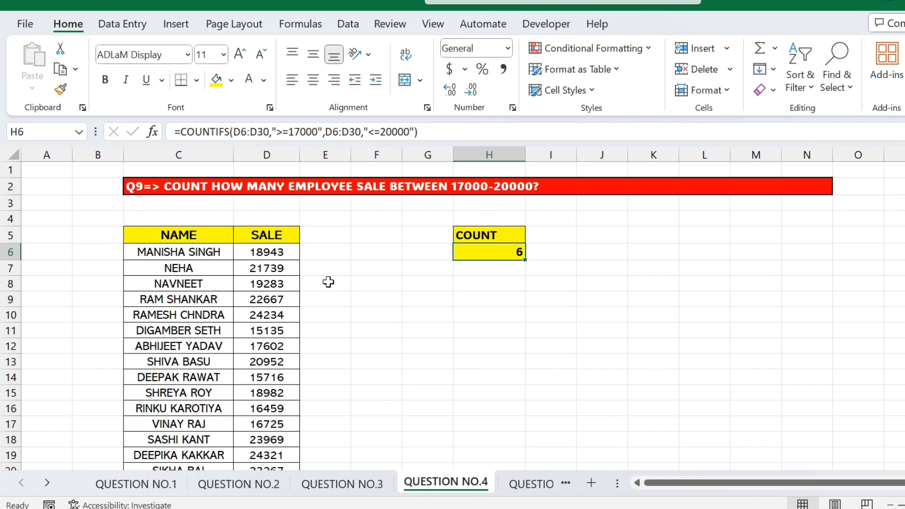
click(215, 233)
key(ctrl+shift+l)
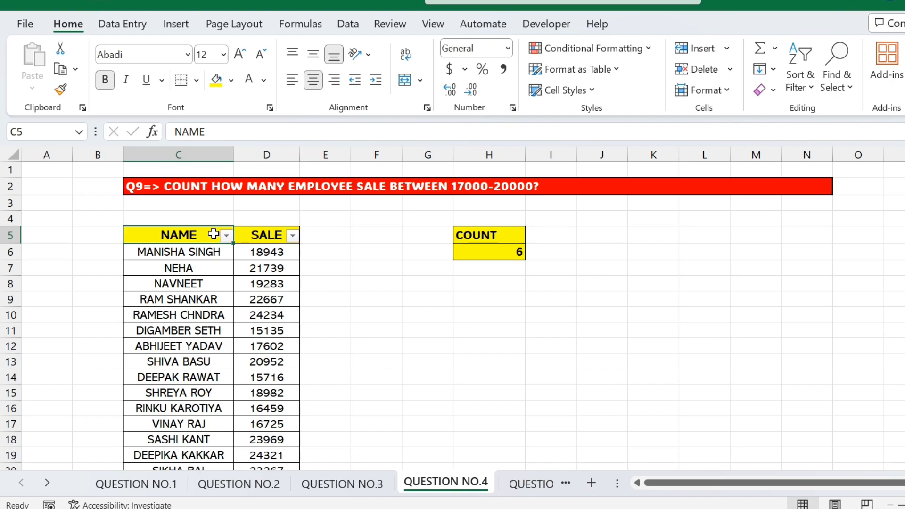
click(291, 235)
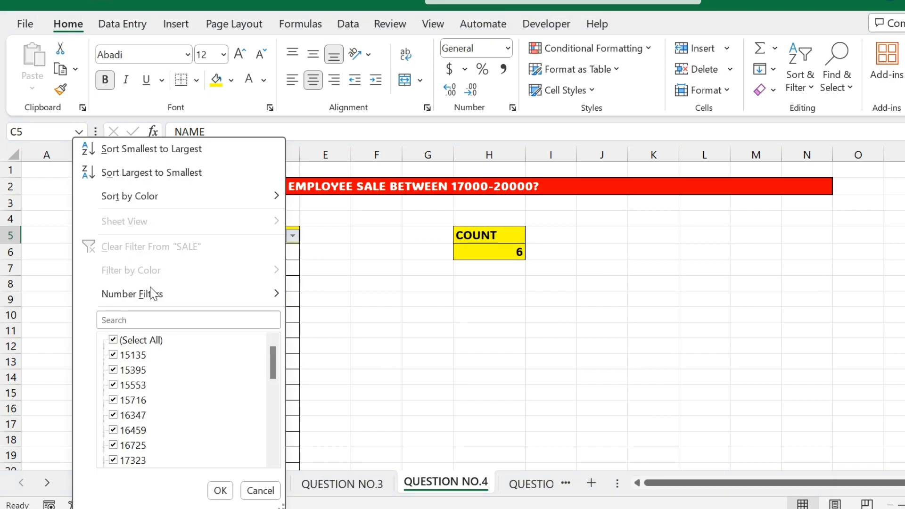
mouse_move(156, 297)
click(346, 403)
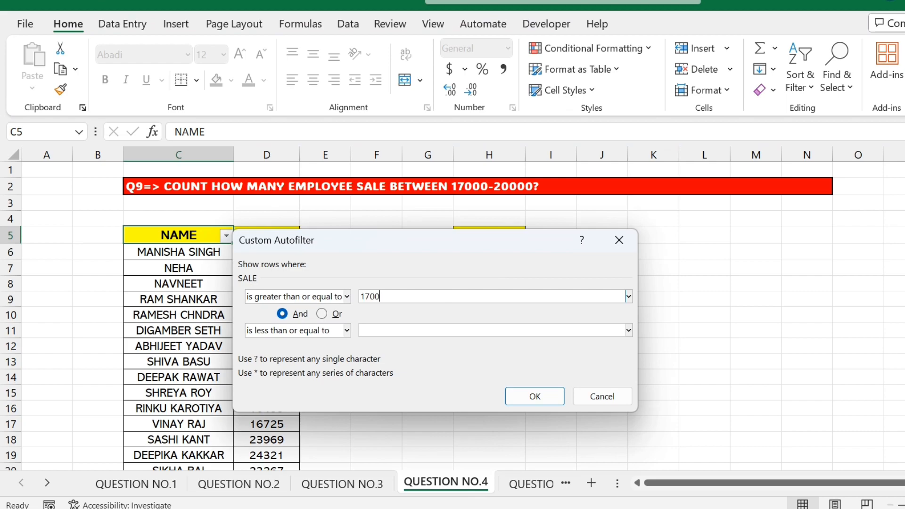
text(17000)
click(430, 334)
text(20000)
key(Return)
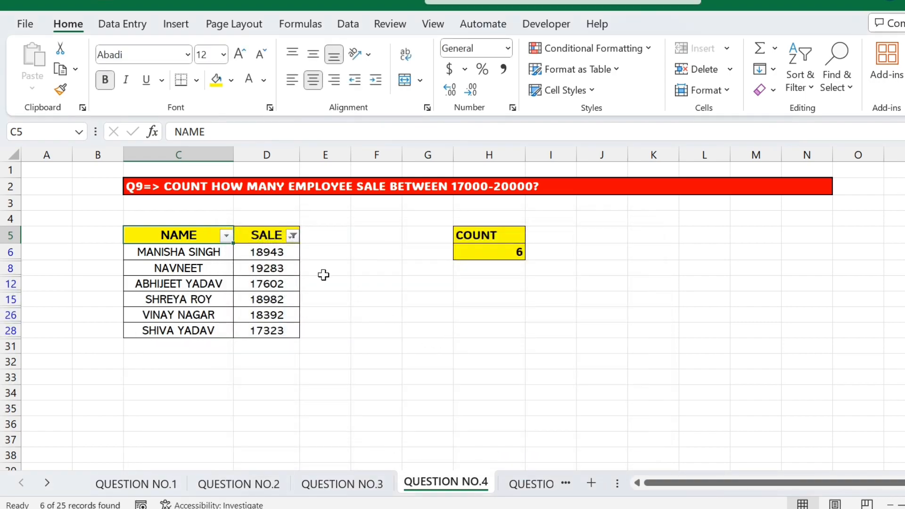
click(276, 249)
key(ctrl+shift+Down)
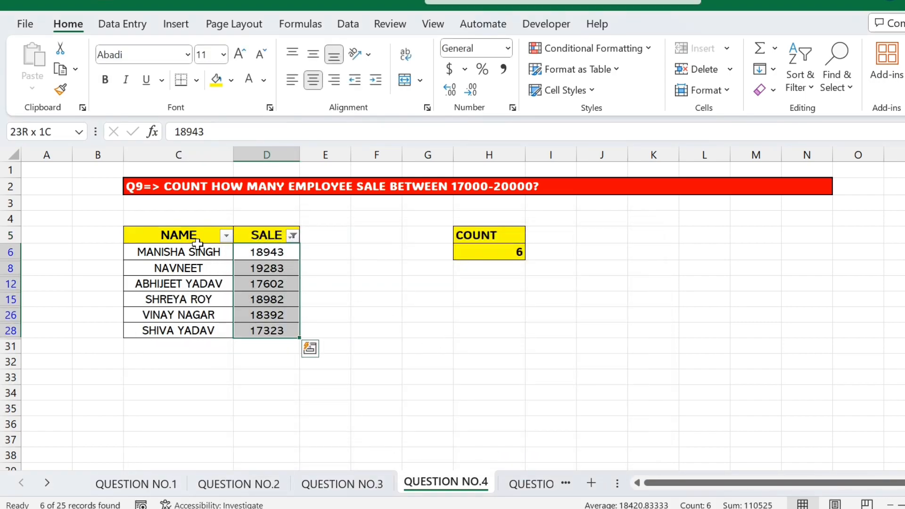
click(194, 240)
key(ctrl+z)
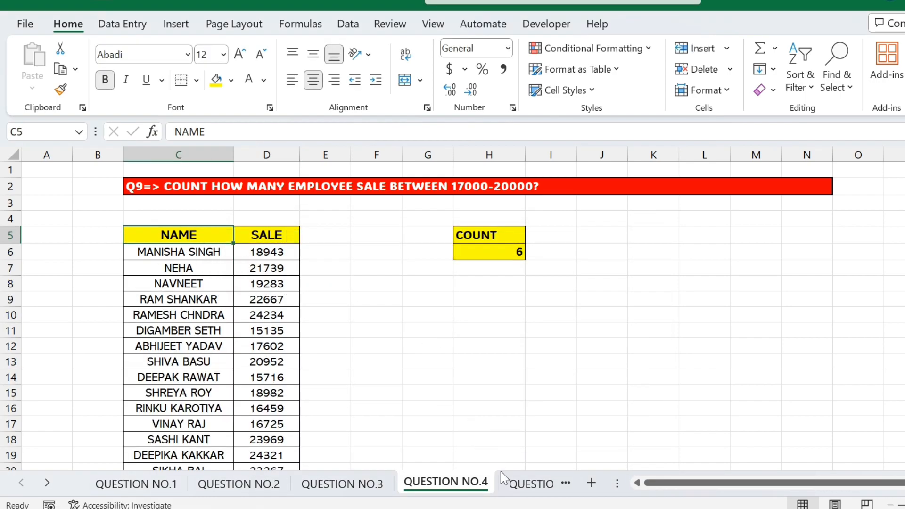
click(516, 484)
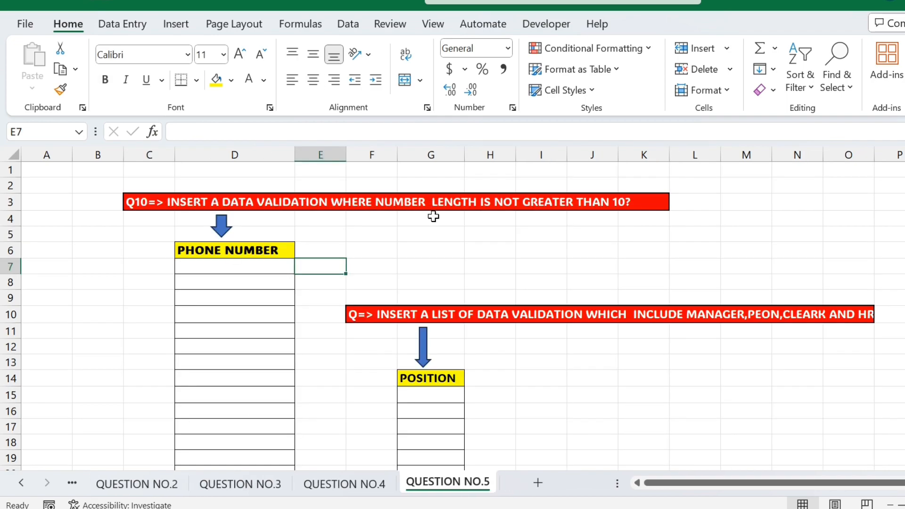
Step: Select the empty phone-number range D7:D23 under PHONE NUMBER
click(231, 270)
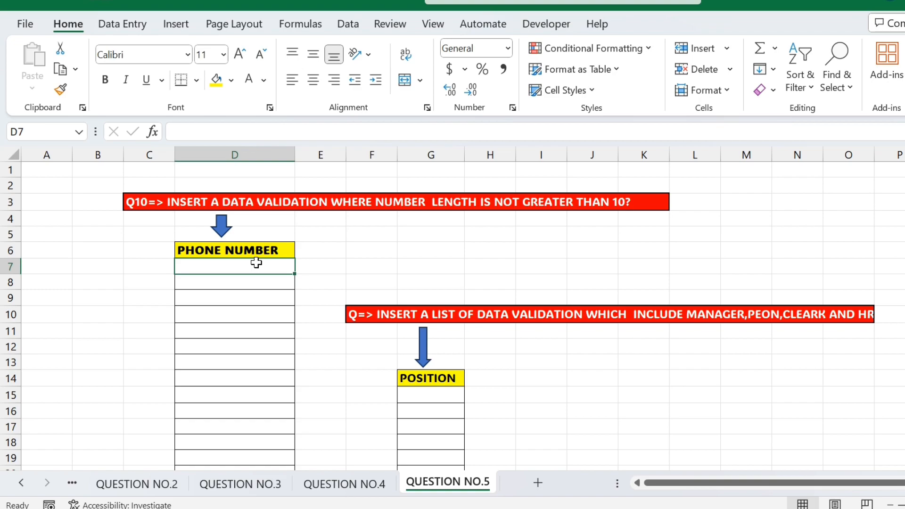
click(315, 263)
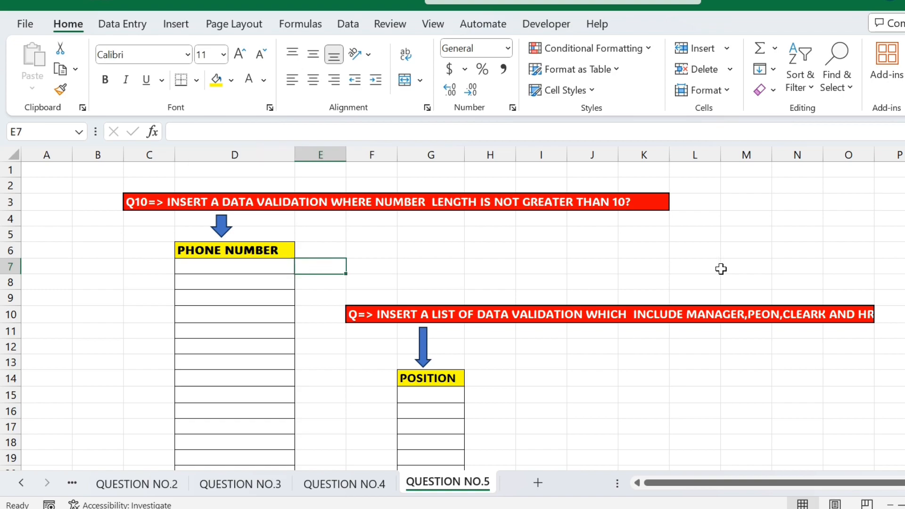
text(=)
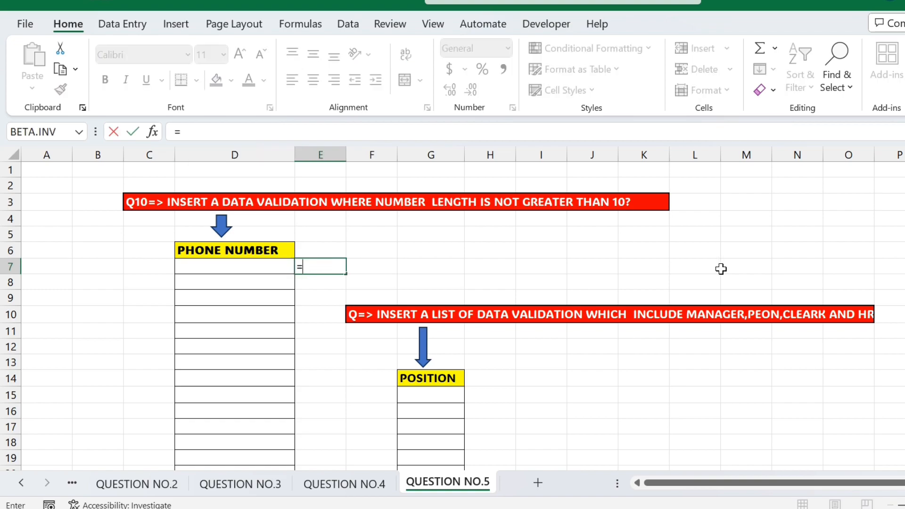
key(Escape)
click(230, 264)
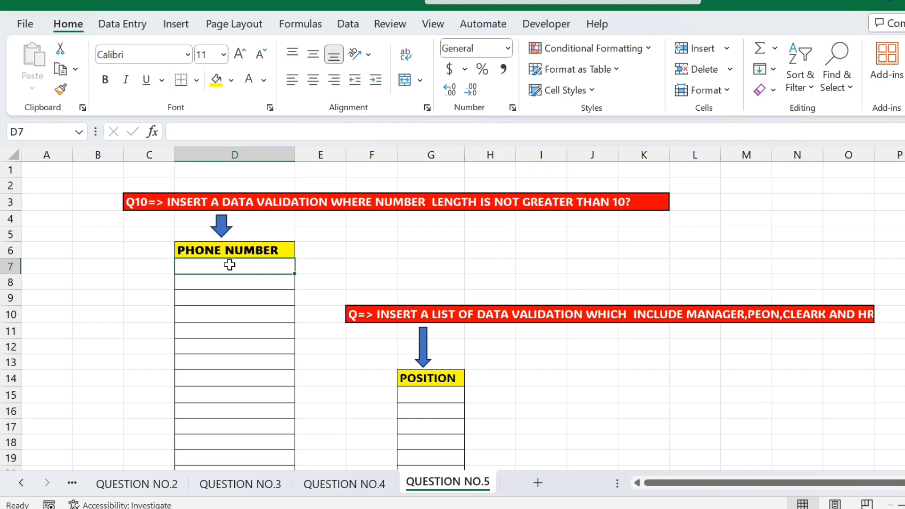
drag(229, 265, 231, 464)
key(shift+Down)
key(shift+Down)
key(shift+Down)
key(shift+Down)
key(shift+Down)
key(shift+Down)
key(shift+Up)
key(shift+Up)
key(shift+Up)
key(shift+Up)
key(shift+Up)
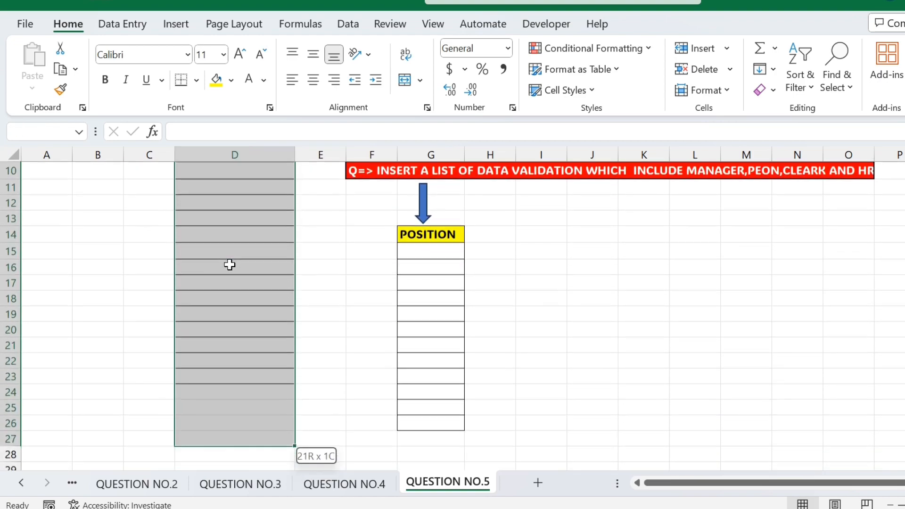
click(349, 24)
Step: Add a Data Validation rule limiting the phone cells to text length less than a maximum
click(688, 90)
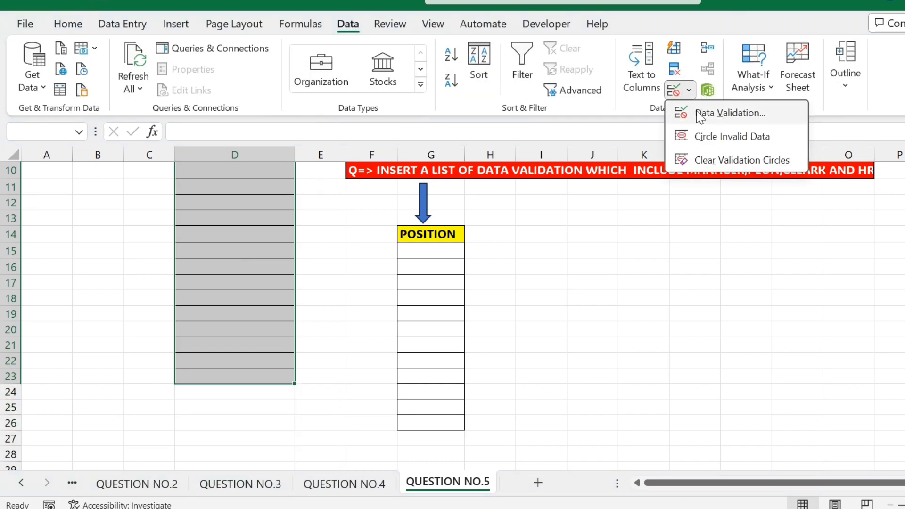
click(716, 113)
click(389, 254)
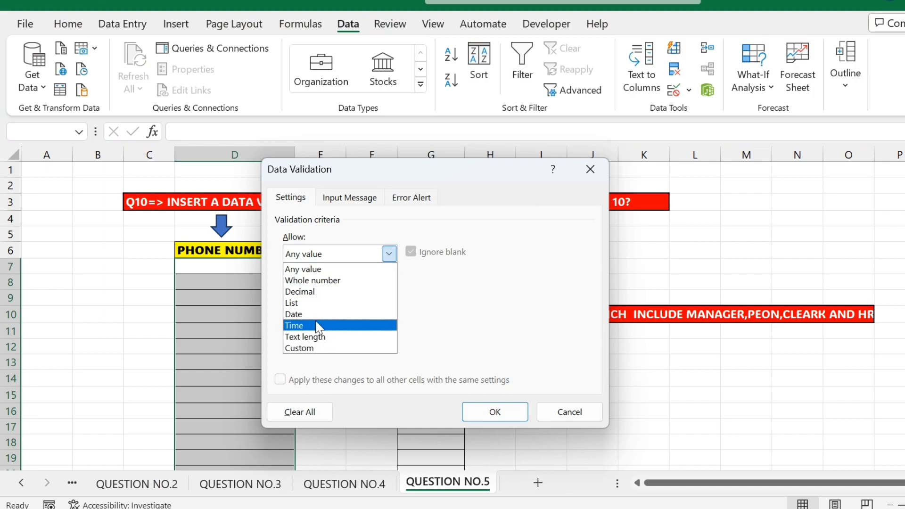
click(328, 337)
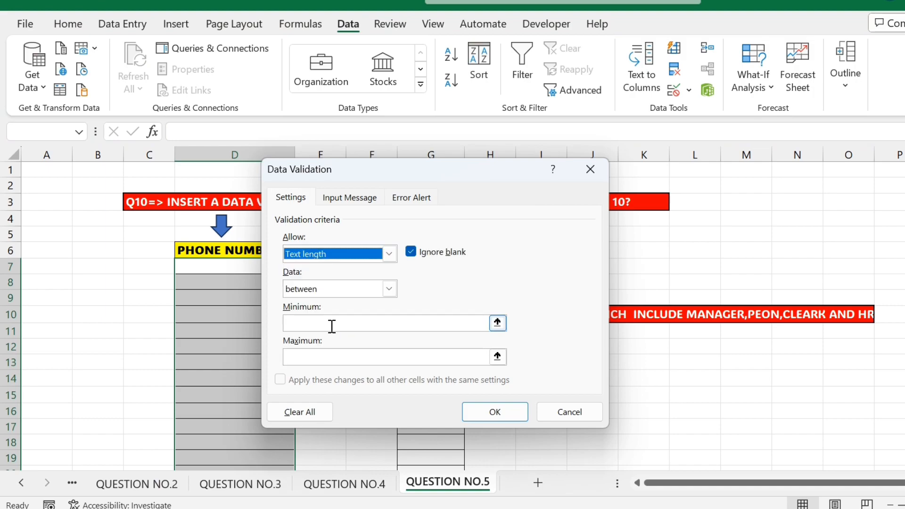
click(347, 289)
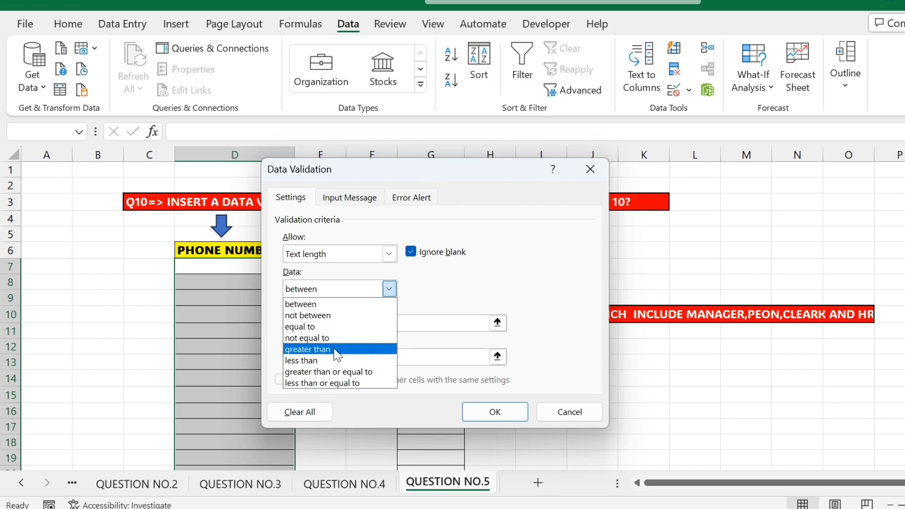
click(338, 360)
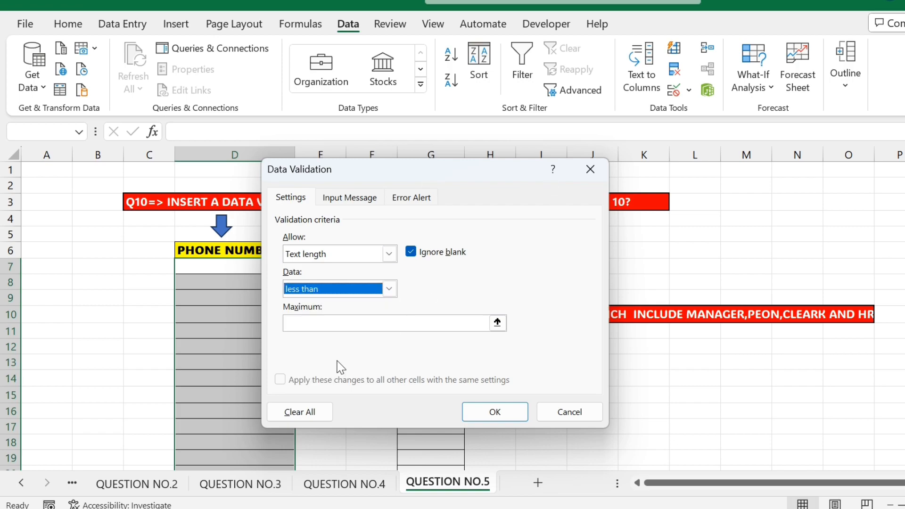
click(349, 323)
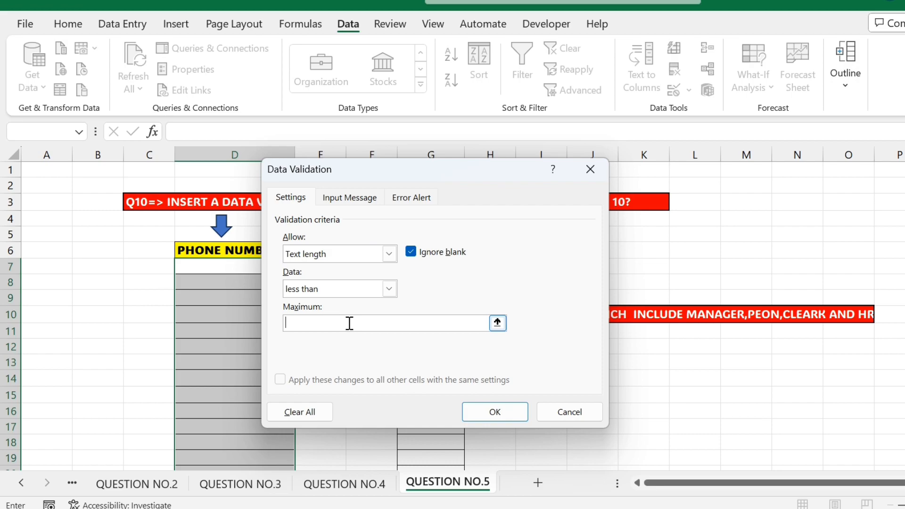
click(479, 407)
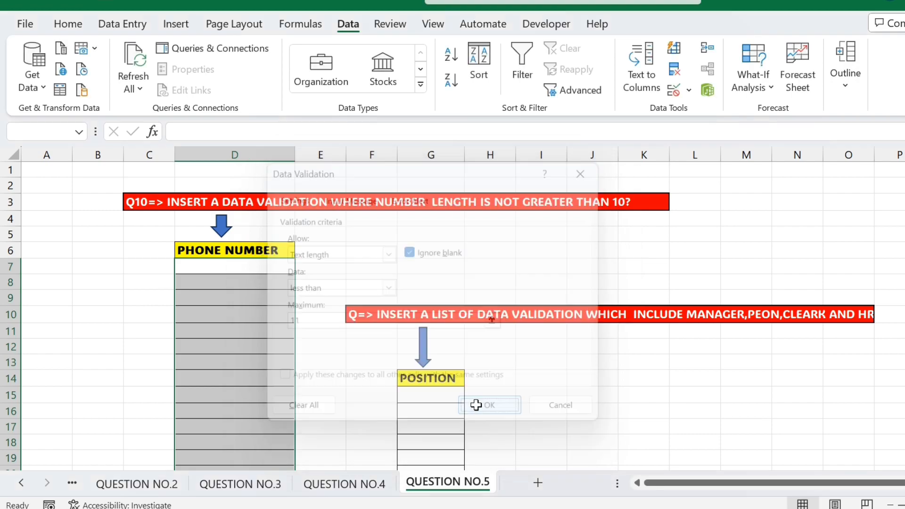
click(255, 268)
text(345434444)
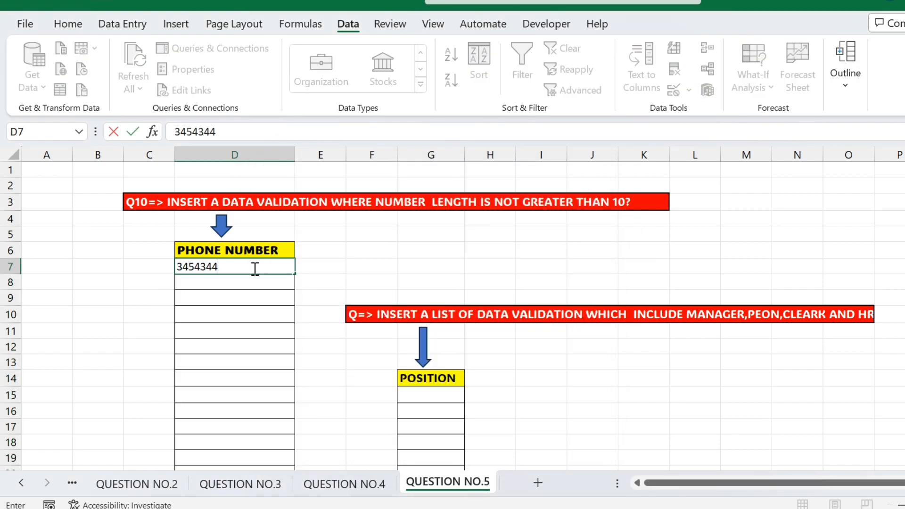
key(Return)
click(253, 268)
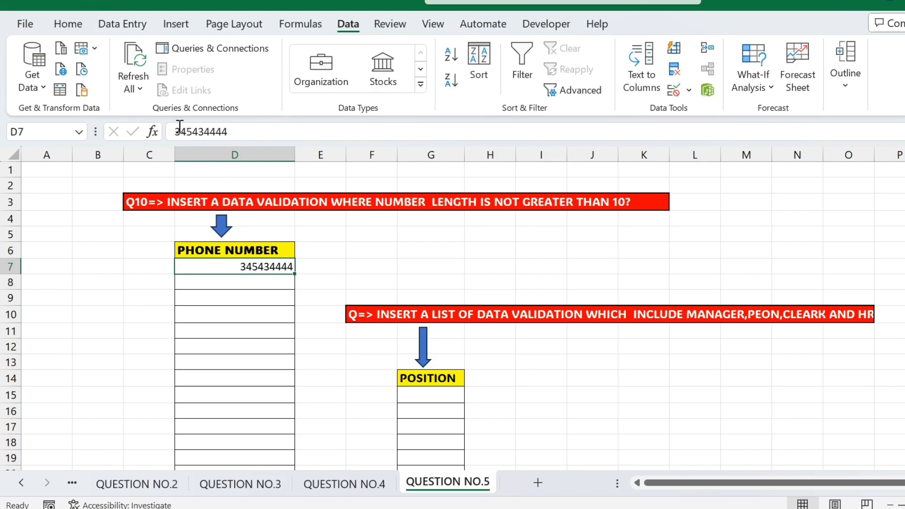
click(277, 130)
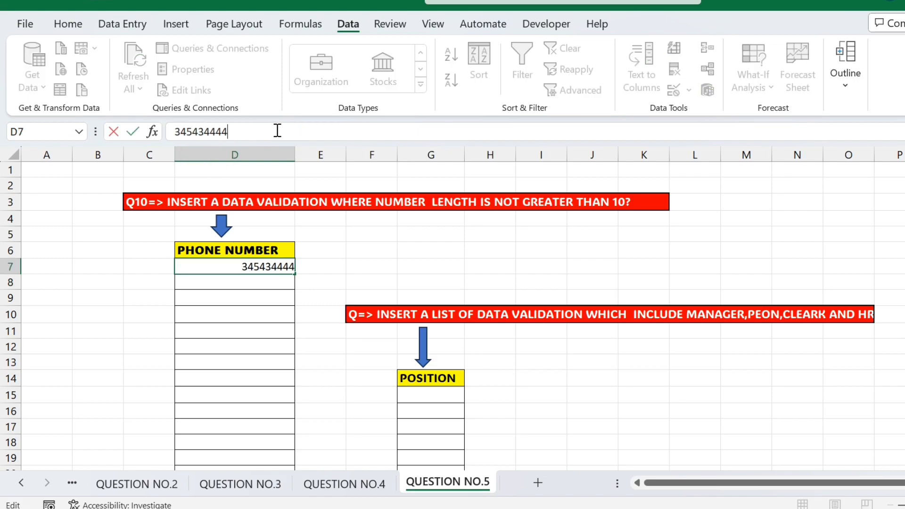
text(5)
key(Return)
click(278, 130)
text(6)
key(Return)
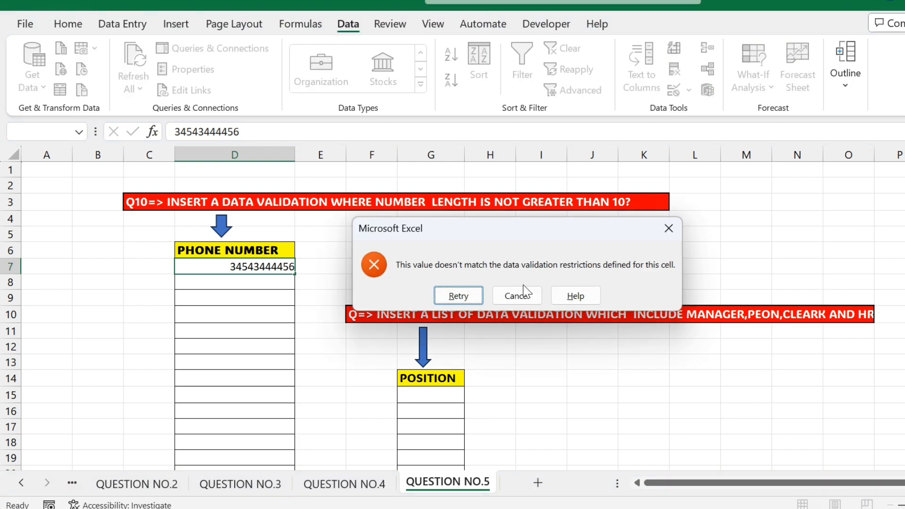
click(521, 294)
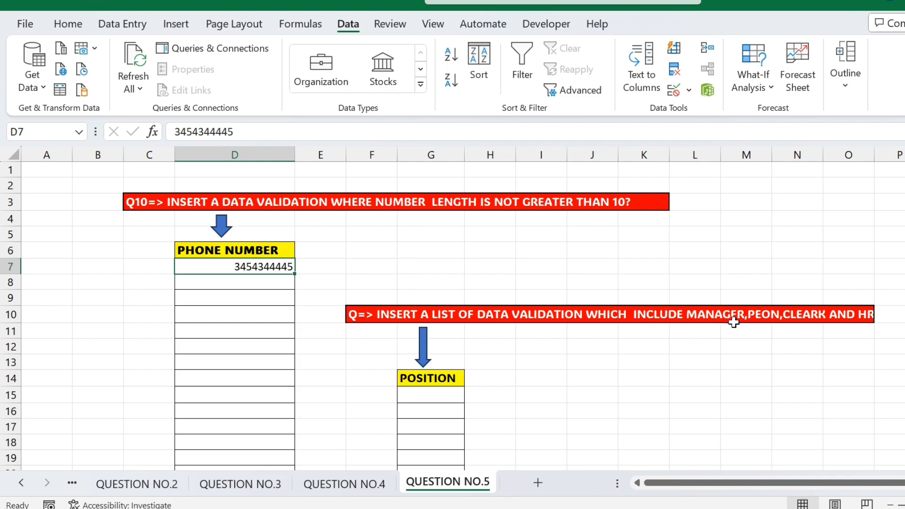
Step: Give G15 a list validation with source MANAGER,PEON,CLEARK and check its dropdown
click(441, 393)
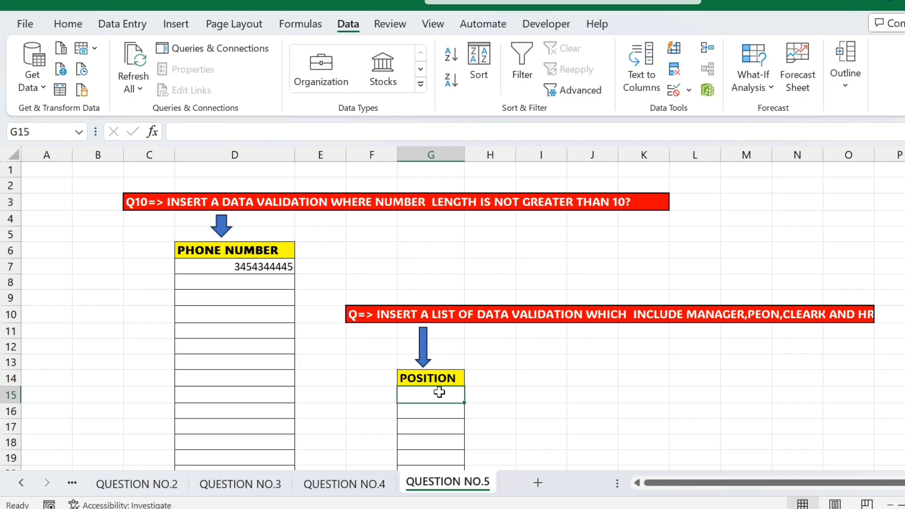
scroll(485, 382, down, 2)
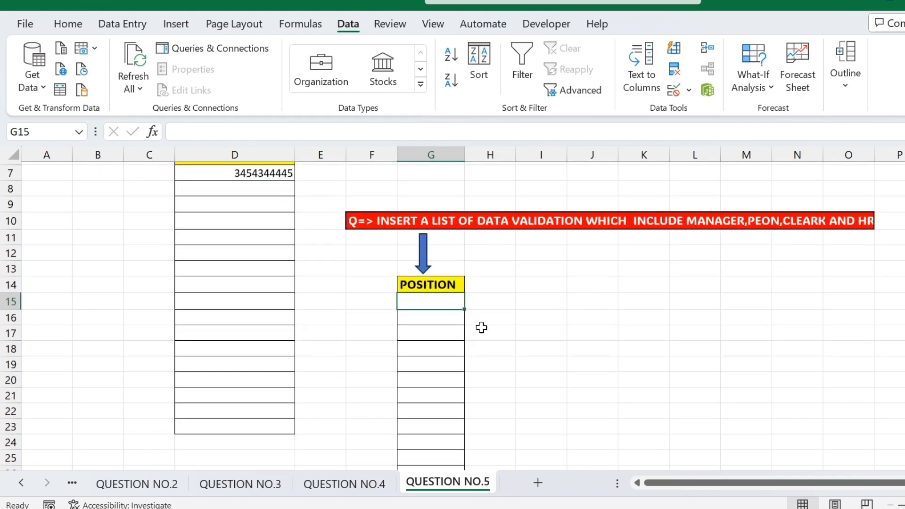
click(689, 90)
click(702, 112)
click(389, 254)
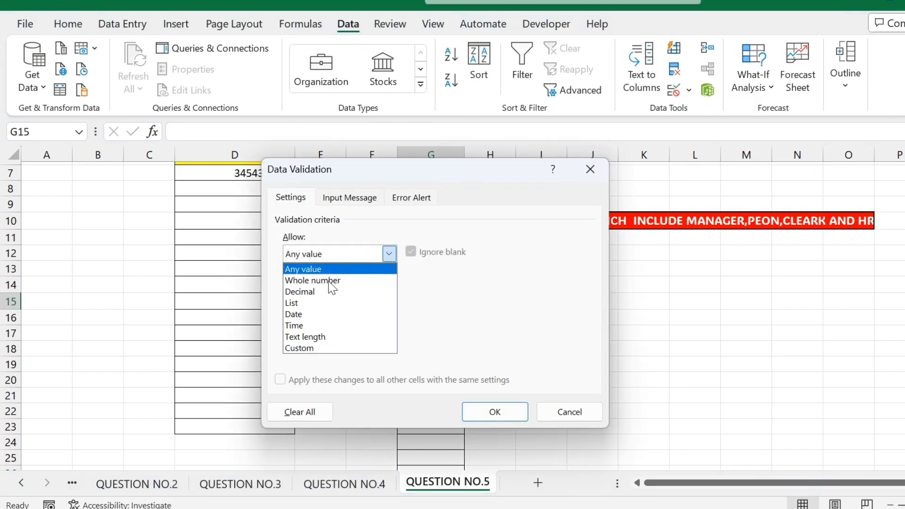
click(330, 299)
drag(393, 180, 751, 278)
click(495, 324)
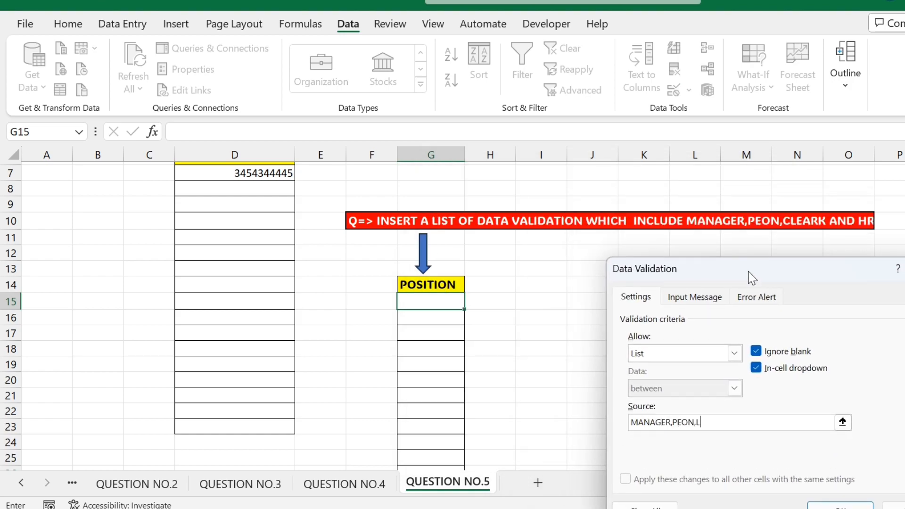
text(MANAGER,PEON,CLEARK,HR)
click(860, 505)
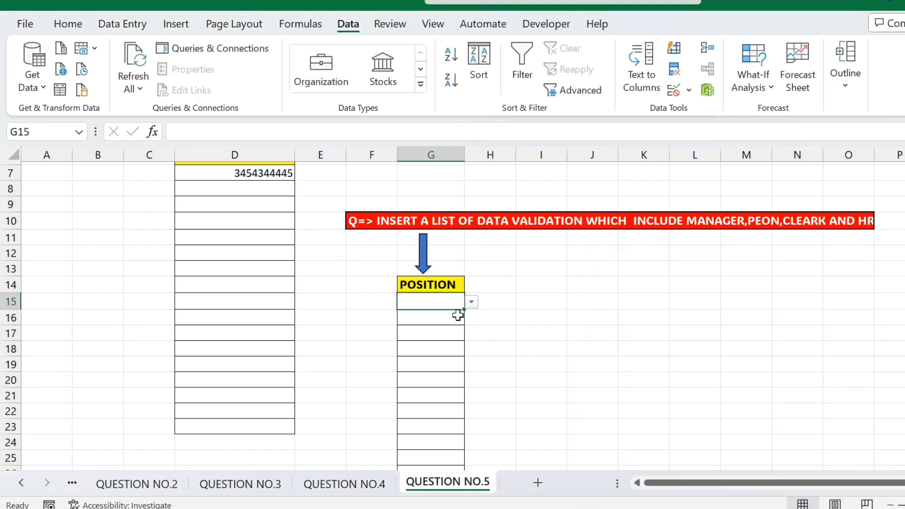
click(473, 303)
key(Escape)
Step: Copy G15 and paste its position dropdown into G16:G26
key(ctrl+c)
key(Down)
key(shift+Down)
key(shift+Down)
key(shift+Down)
key(shift+Down)
key(shift+Down)
key(shift+Down)
key(shift+Down)
key(shift+Down)
key(shift+Down)
key(shift+Down)
key(shift+Down)
key(shift+Down)
key(shift+Down)
key(shift+Up)
key(shift+Up)
key(shift+Up)
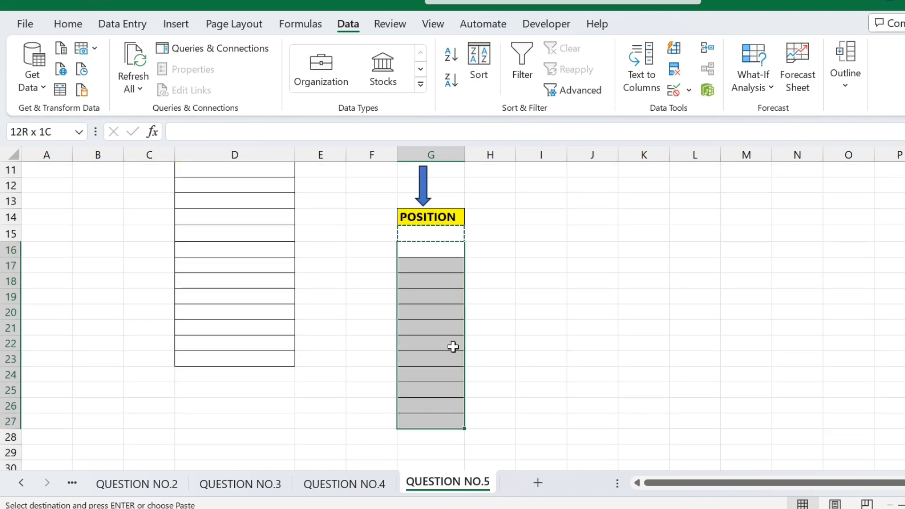
key(ctrl+v)
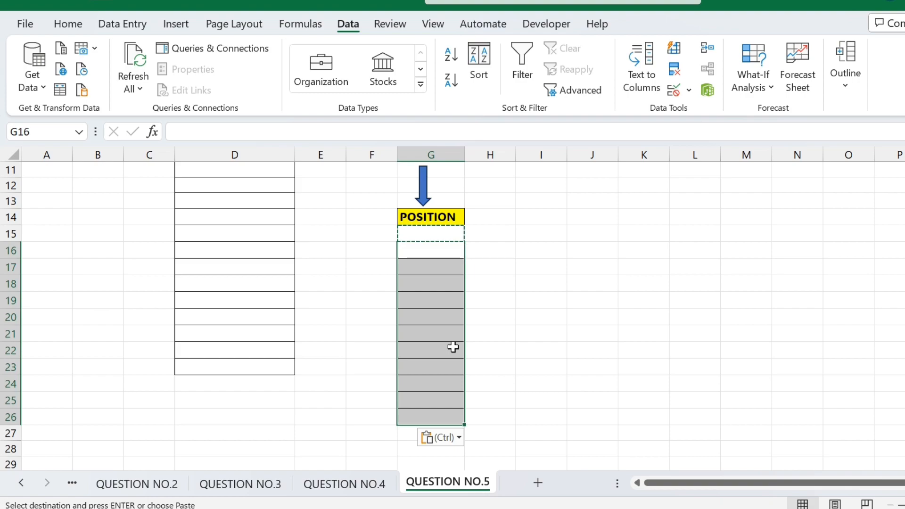
key(Escape)
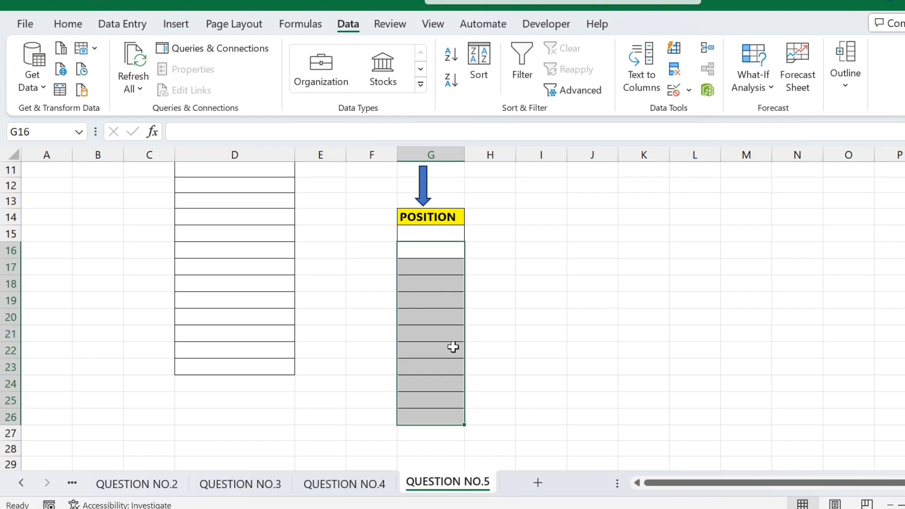